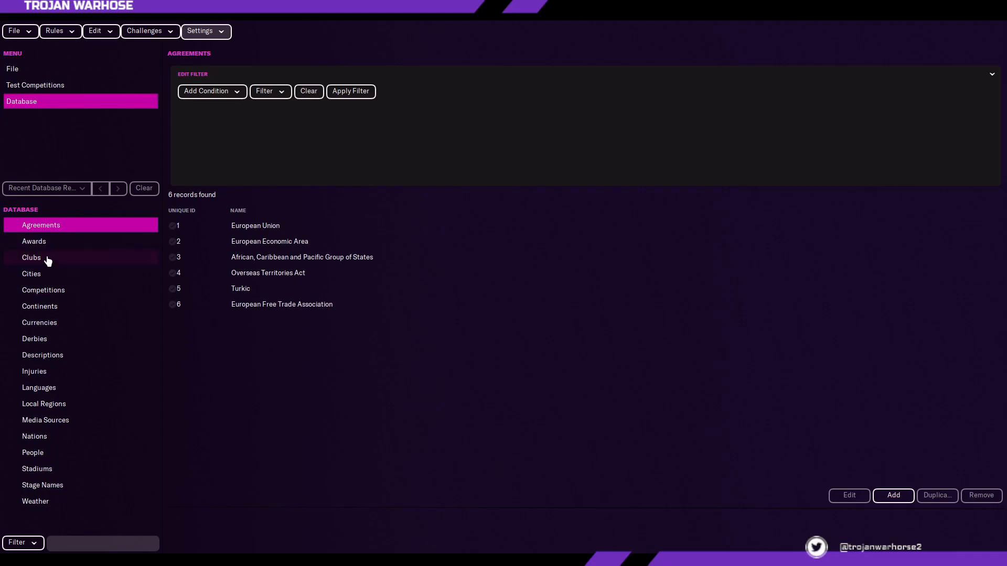
- Open the People records in the database and add a new person of type Player
{"action": "left_click", "coordinate": [48, 260]}
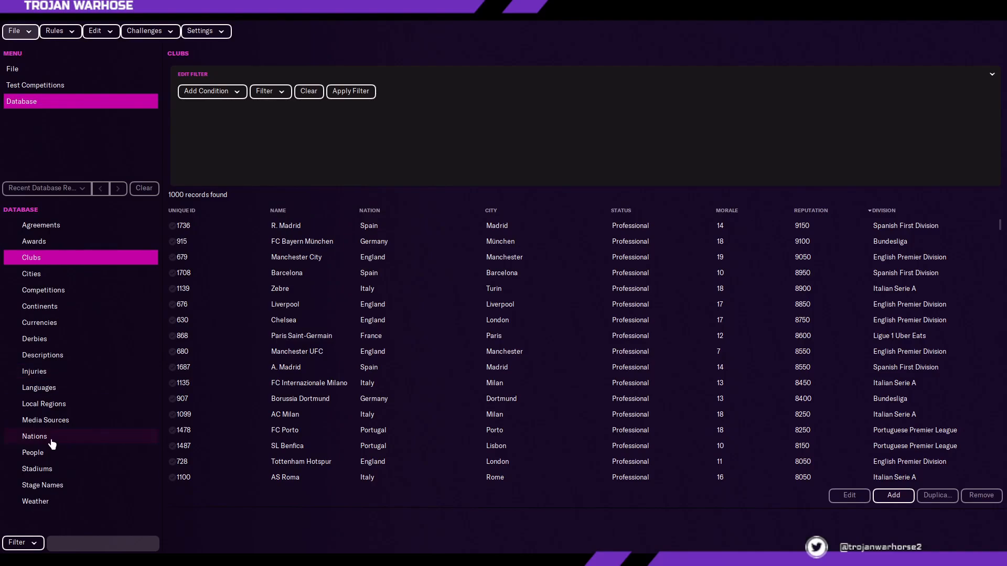
{"action": "left_click", "coordinate": [42, 455]}
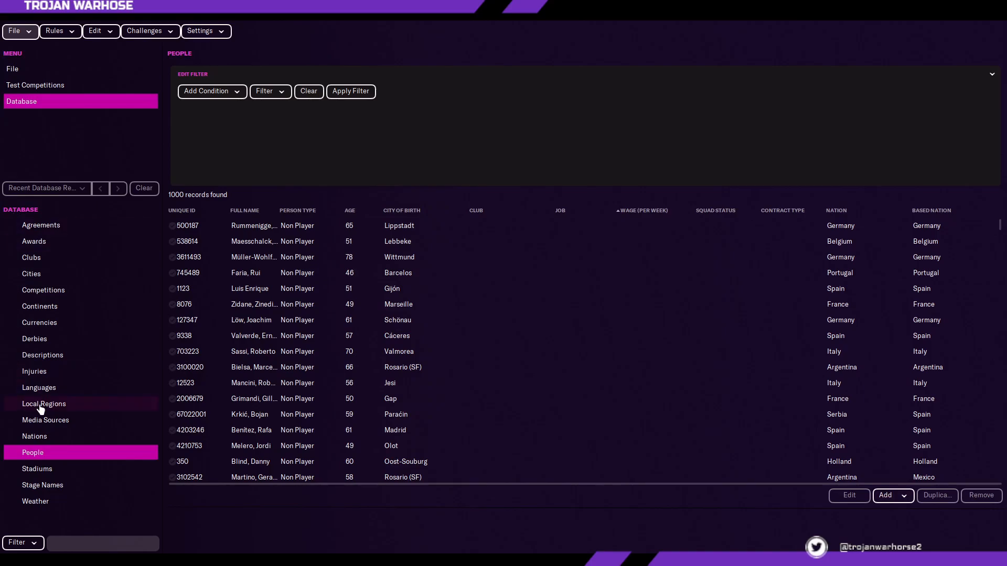
{"action": "left_click", "coordinate": [901, 499]}
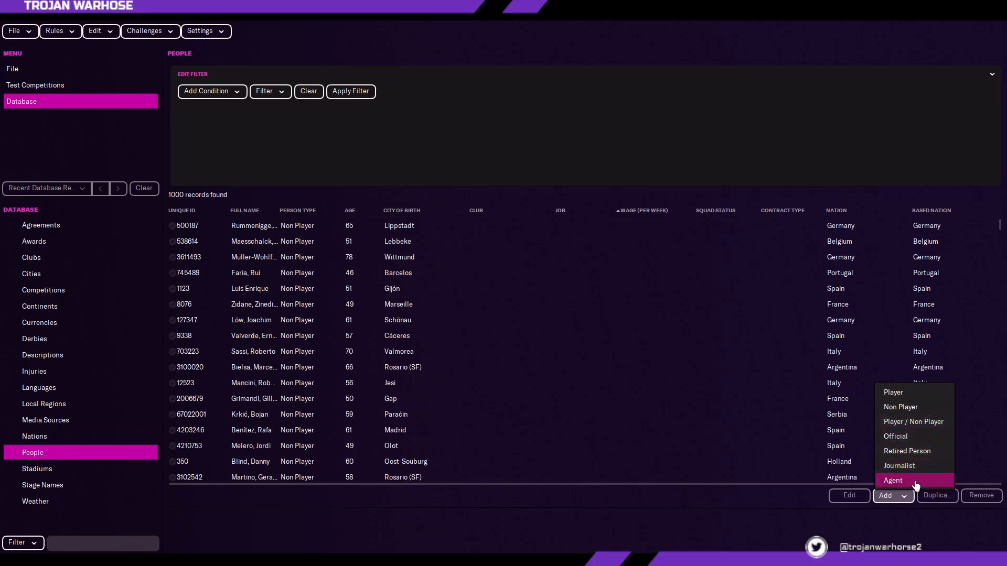
{"action": "left_click", "coordinate": [907, 398]}
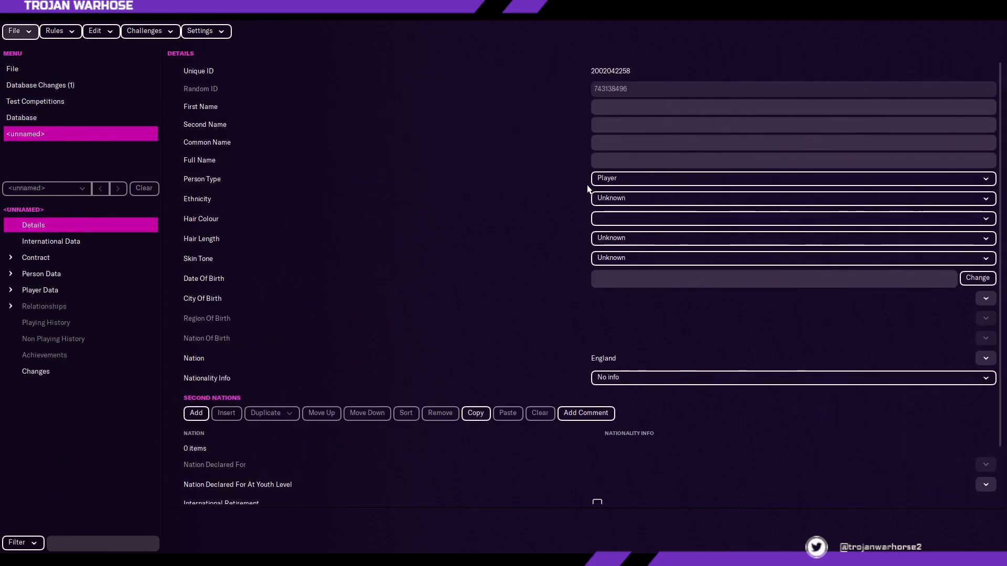
- Fill in the new player's first name and second name in the details, leaving the common name empty
{"action": "scroll", "coordinate": [603, 351], "scroll_direction": "down", "scroll_amount": 1}
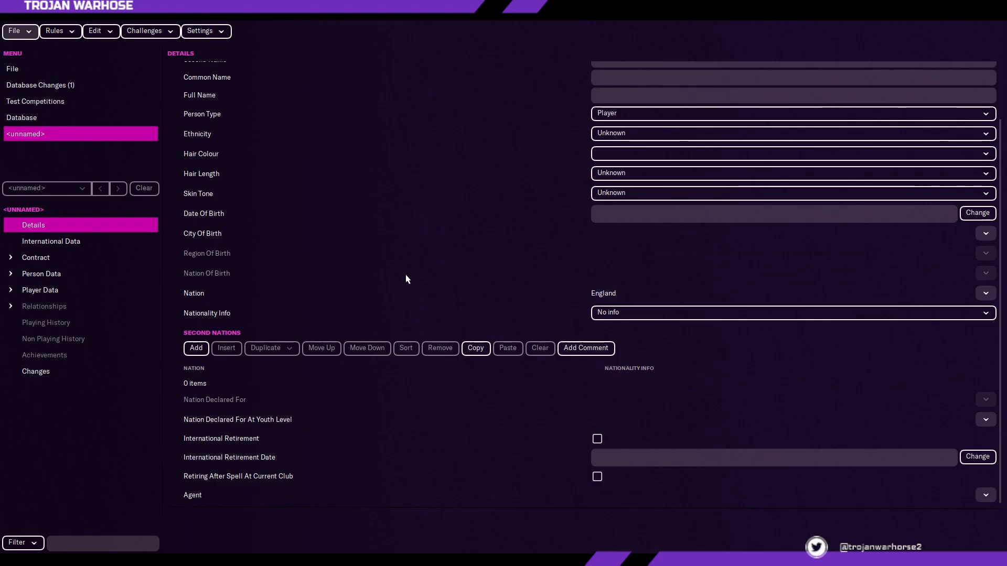
{"action": "scroll", "coordinate": [404, 282], "scroll_direction": "up", "scroll_amount": 1}
{"action": "left_click", "coordinate": [637, 108]}
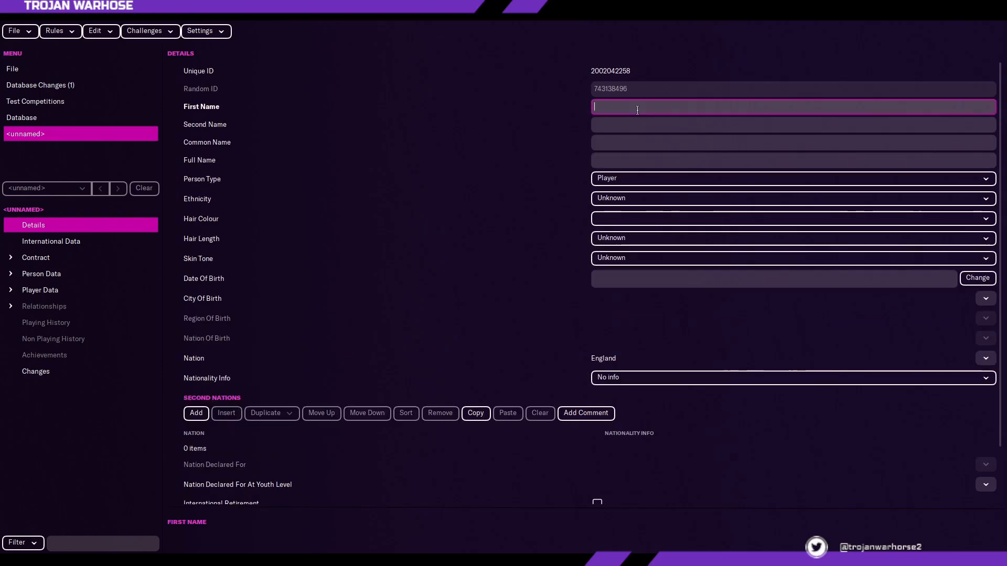
{"action": "type", "text": "Trojan"}
{"action": "left_click", "coordinate": [607, 129]}
{"action": "type", "text": "Warhorse"}
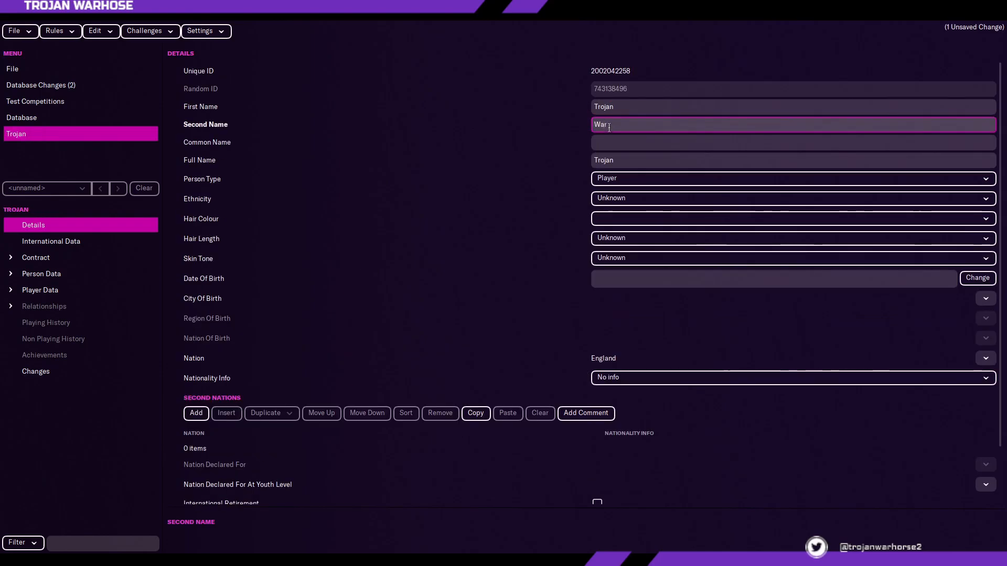
{"action": "left_click_drag", "start_coordinate": [594, 160], "coordinate": [625, 159]}
{"action": "left_click", "coordinate": [593, 143]}
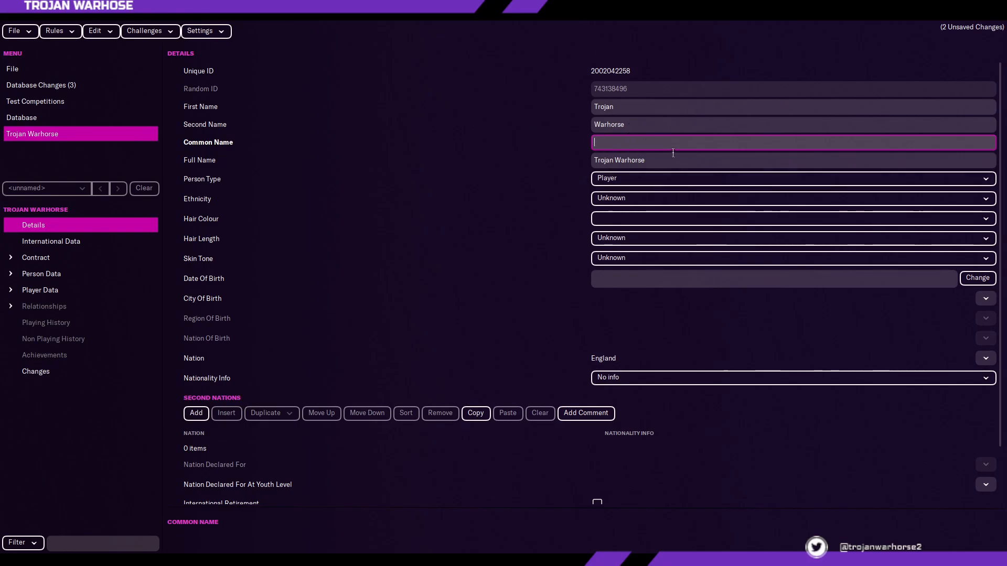
- Set the player's ethnicity to Mediterranean/Hispanic and the hair colour to Dark Brown 2
{"action": "left_click", "coordinate": [639, 198]}
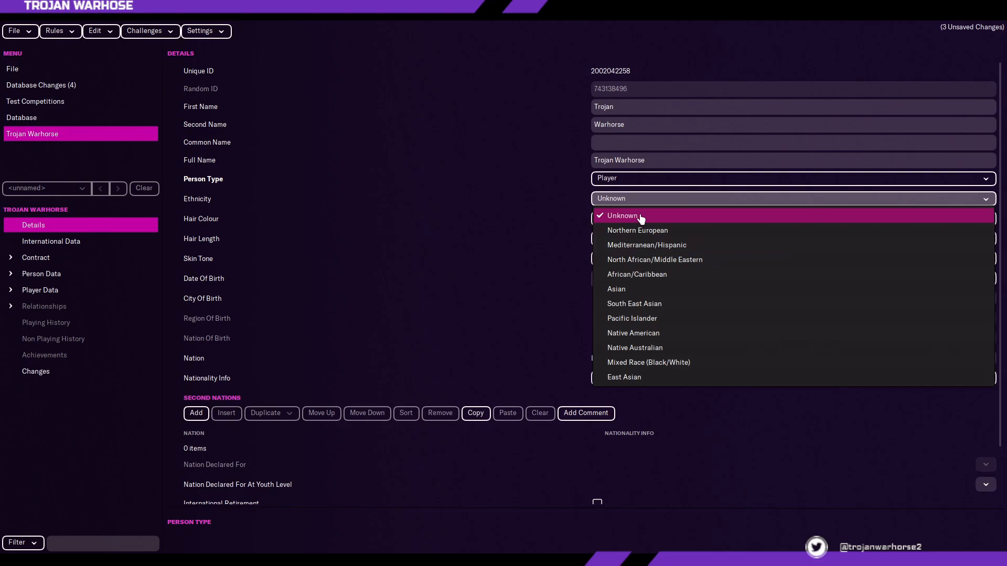
{"action": "left_click", "coordinate": [647, 245]}
{"action": "left_click", "coordinate": [627, 219]}
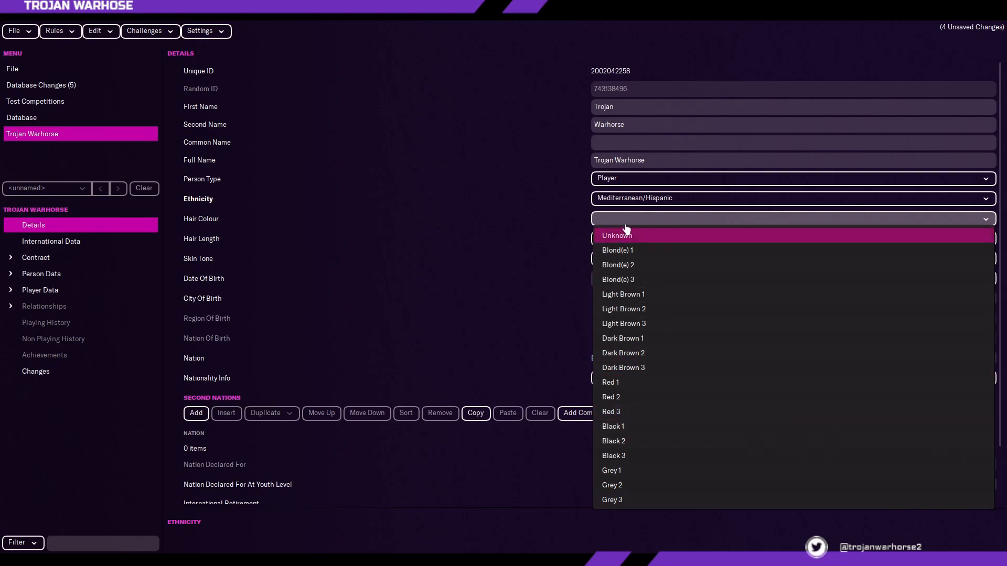
{"action": "left_click", "coordinate": [632, 218]}
{"action": "left_click", "coordinate": [637, 218]}
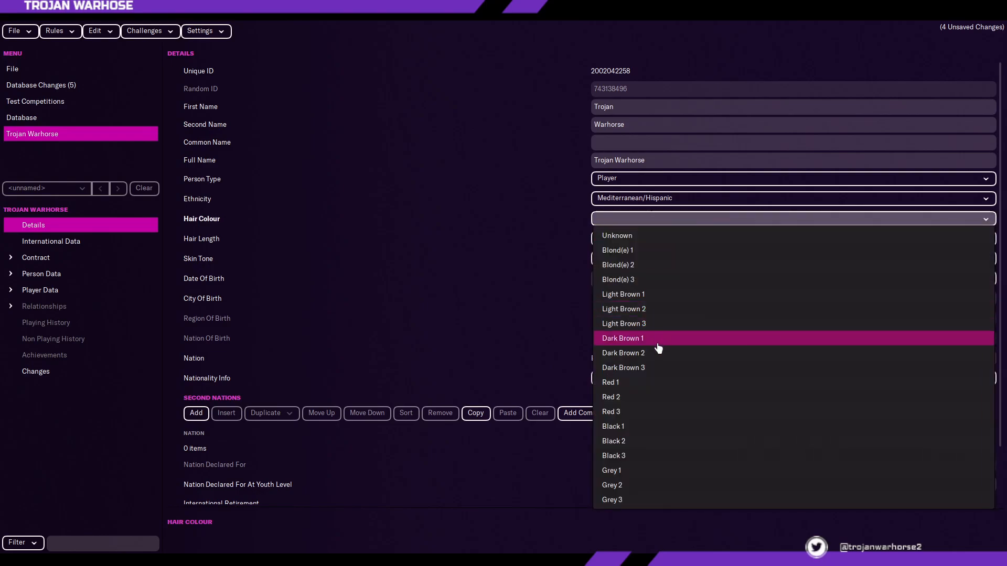
{"action": "left_click", "coordinate": [656, 353]}
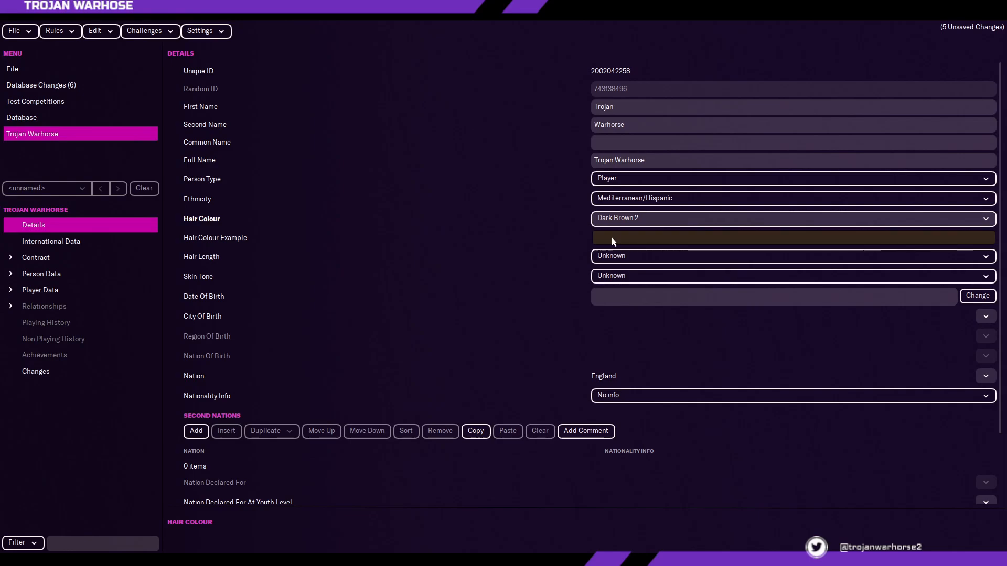
- Set the player's hair length to Short and the skin tone to Skin Tone 9
{"action": "left_click", "coordinate": [622, 257]}
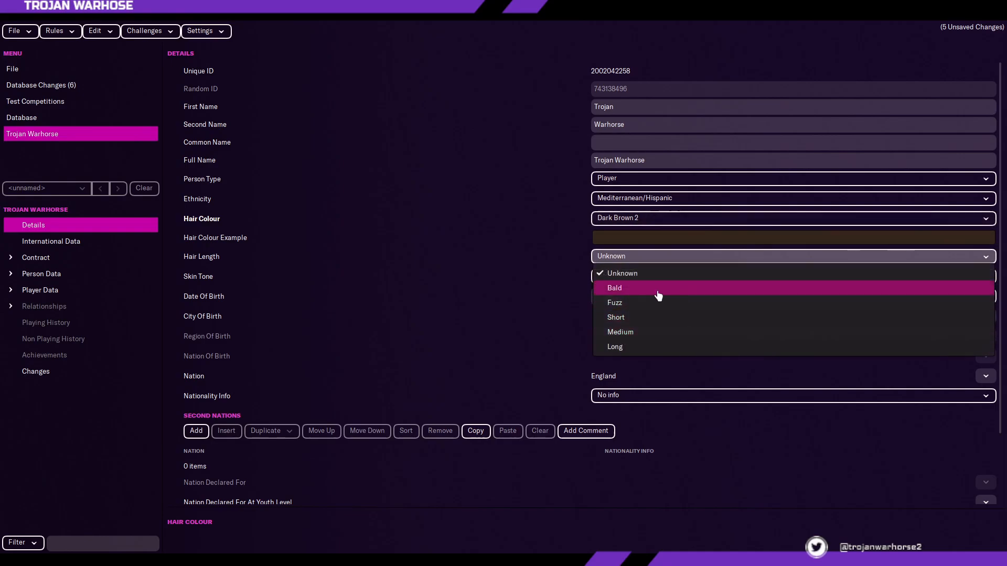
{"action": "left_click", "coordinate": [625, 317]}
{"action": "left_click", "coordinate": [608, 278]}
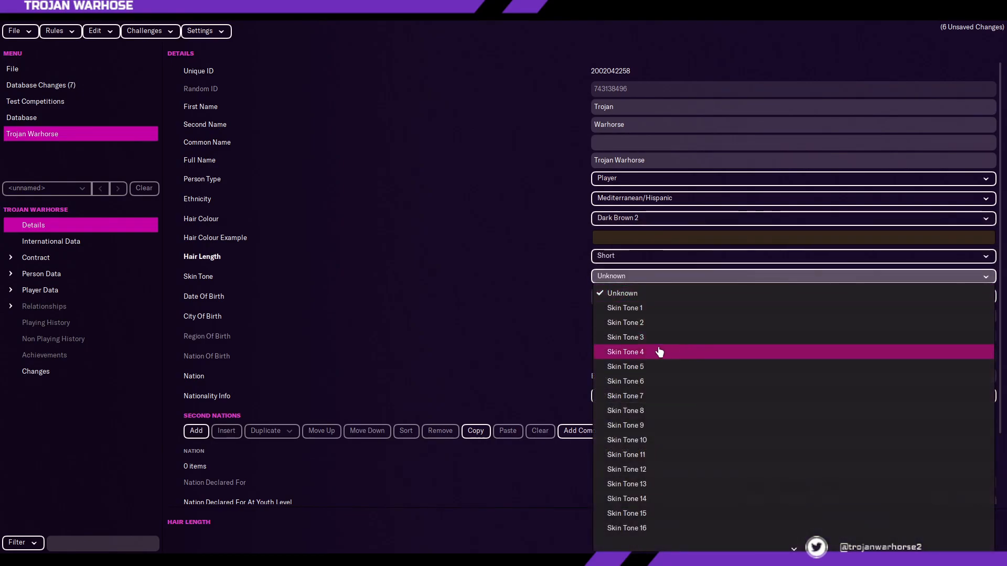
{"action": "left_click", "coordinate": [647, 352]}
{"action": "left_click", "coordinate": [637, 276]}
{"action": "left_click", "coordinate": [651, 425]}
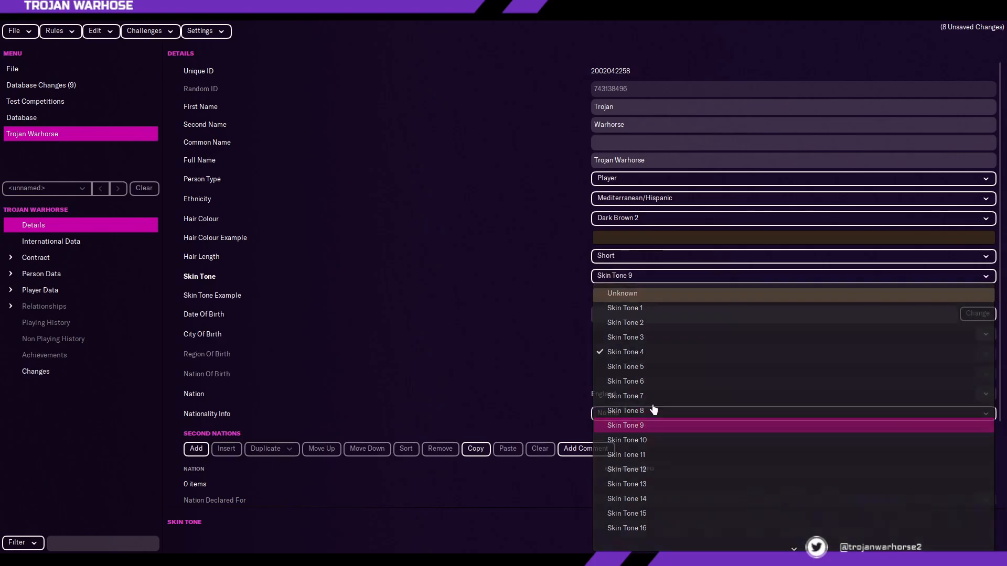
- Set the player's date of birth and find Madrid by name to assign it as the city of birth
{"action": "left_click", "coordinate": [977, 314]}
{"action": "left_click", "coordinate": [535, 234]}
{"action": "left_click", "coordinate": [986, 334]}
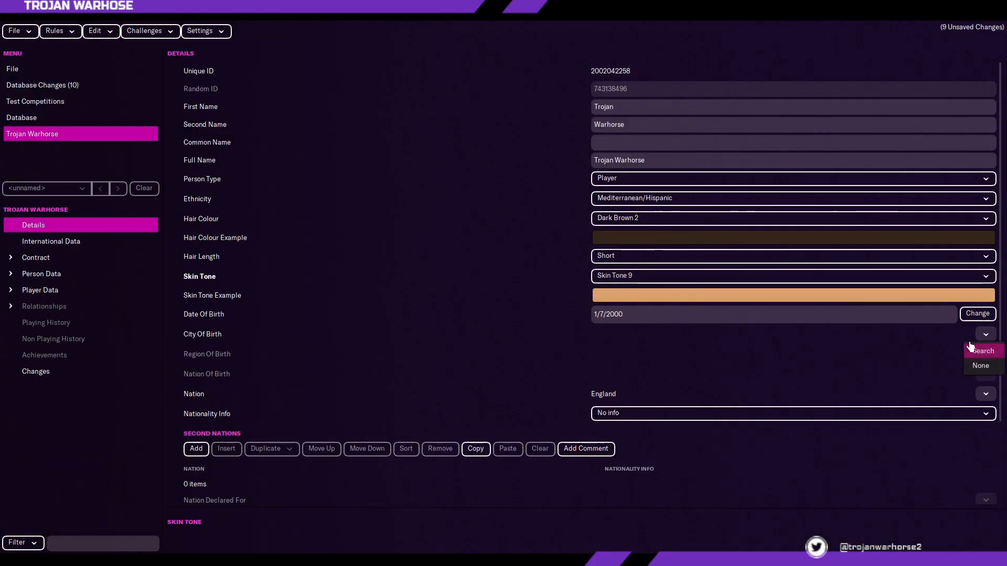
{"action": "left_click", "coordinate": [976, 351]}
{"action": "left_click", "coordinate": [321, 176]}
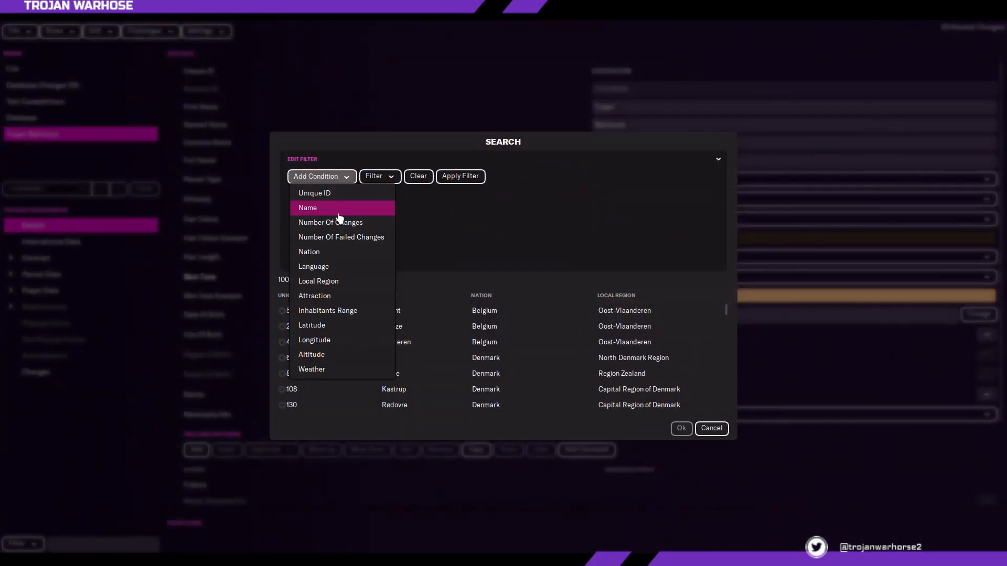
{"action": "left_click", "coordinate": [327, 207]}
{"action": "type", "text": "Madrid"}
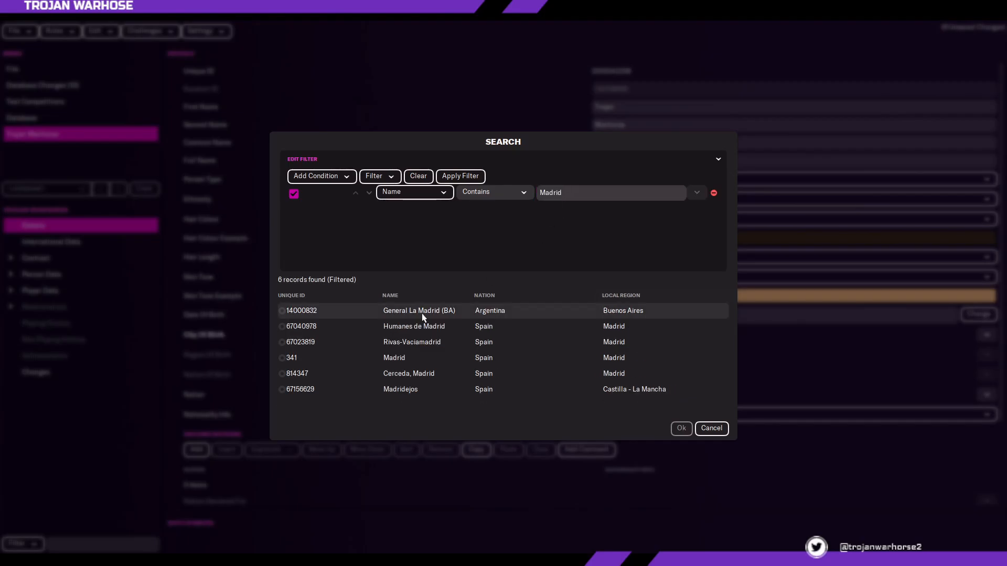
{"action": "double_click", "coordinate": [687, 373]}
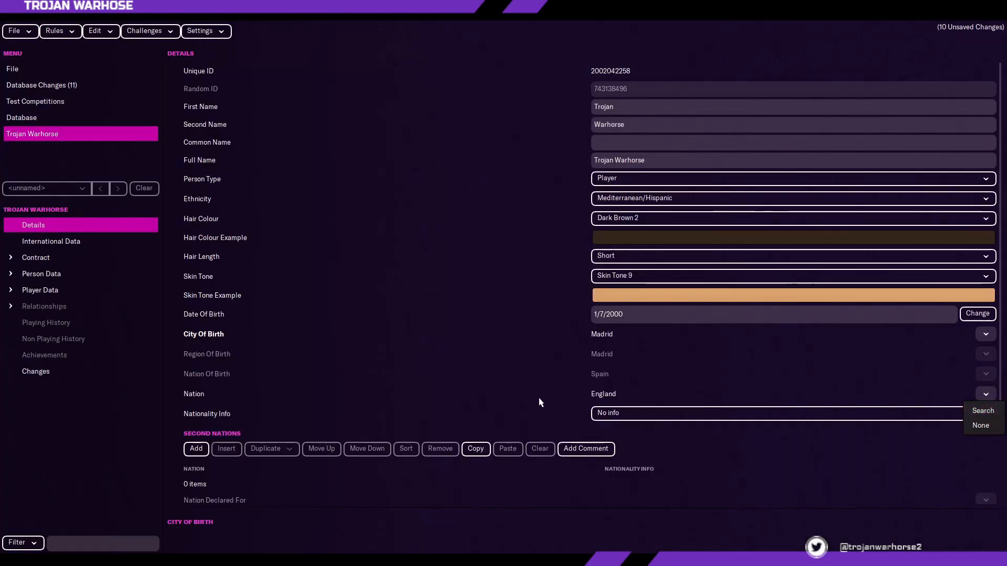
- Set the player's nationality info to Relative Born In Nation and add Spain as a second nation
{"action": "left_click", "coordinate": [608, 414]}
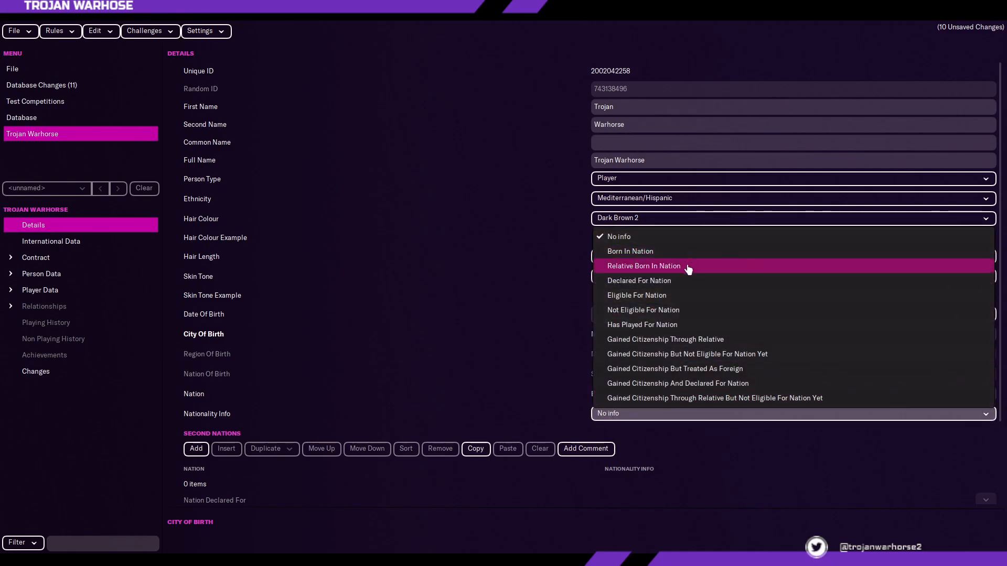
{"action": "left_click", "coordinate": [671, 266]}
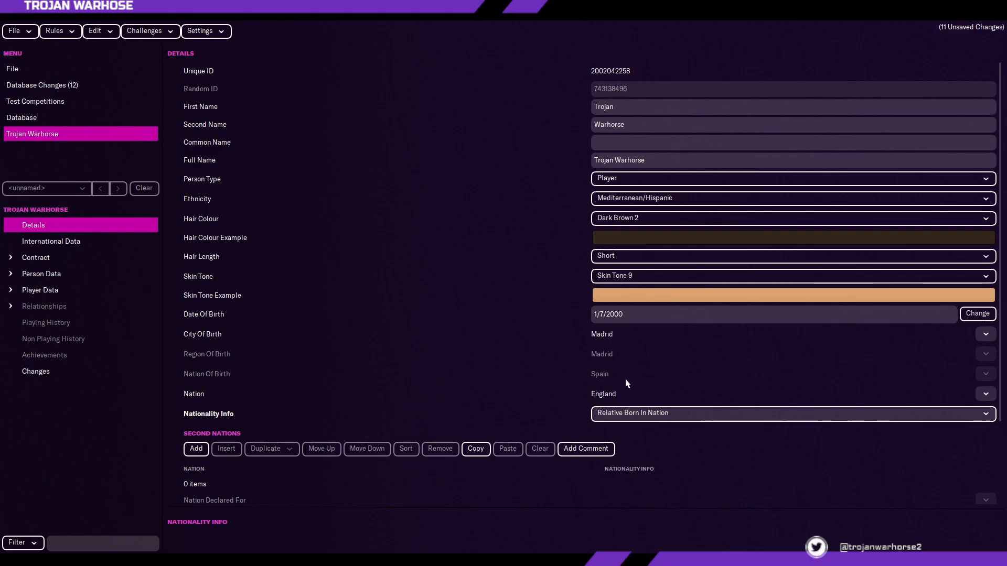
{"action": "scroll", "coordinate": [553, 339], "scroll_direction": "down", "scroll_amount": 2}
{"action": "left_click", "coordinate": [196, 348]}
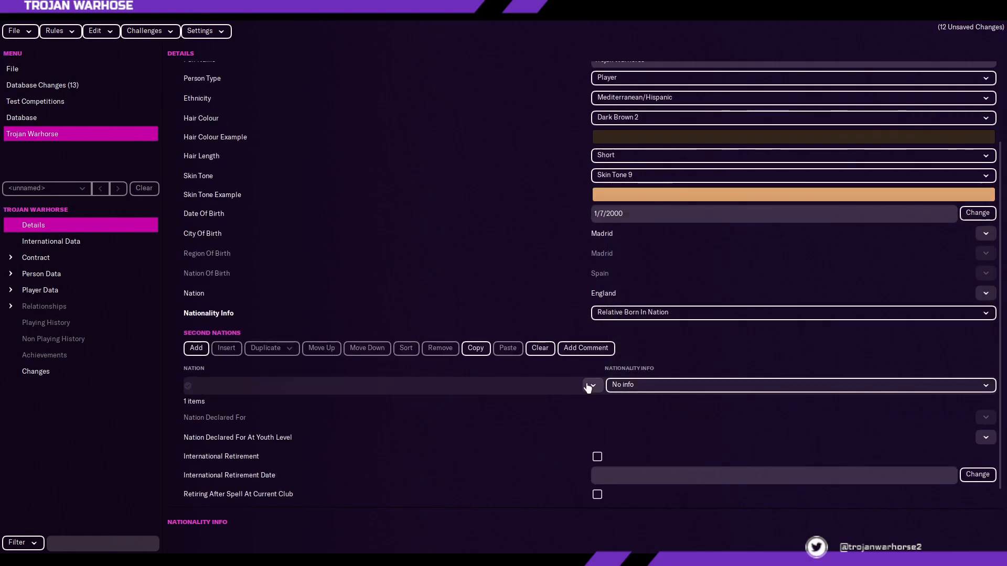
{"action": "left_click", "coordinate": [590, 386]}
{"action": "left_click", "coordinate": [601, 400]}
{"action": "left_click", "coordinate": [321, 176]}
{"action": "left_click", "coordinate": [314, 207]}
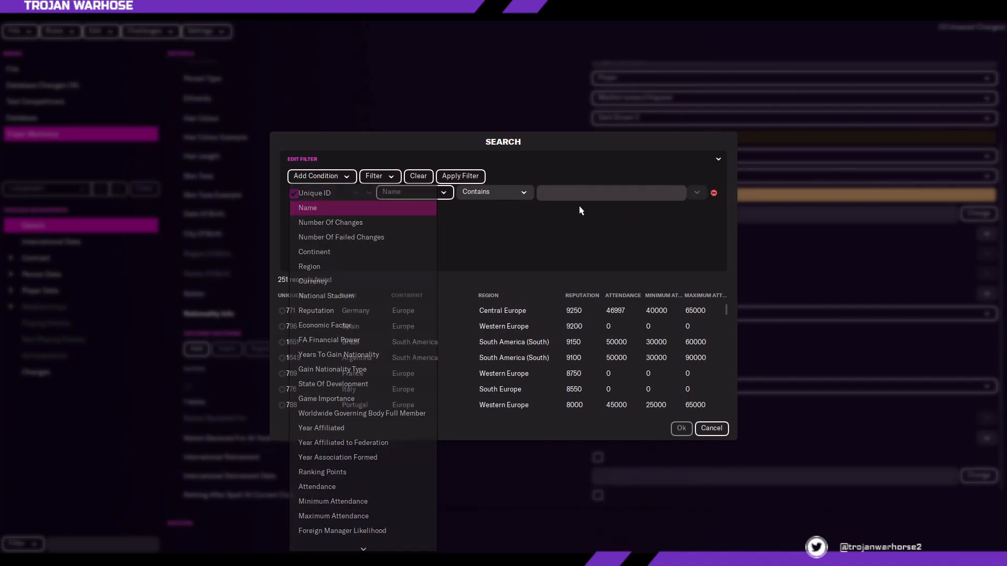
{"action": "left_click", "coordinate": [588, 194]}
{"action": "double_click", "coordinate": [613, 326]}
- Set the second nation's nationality info to Born In Nation and declare the player for Spain at youth level
{"action": "left_click", "coordinate": [637, 388]}
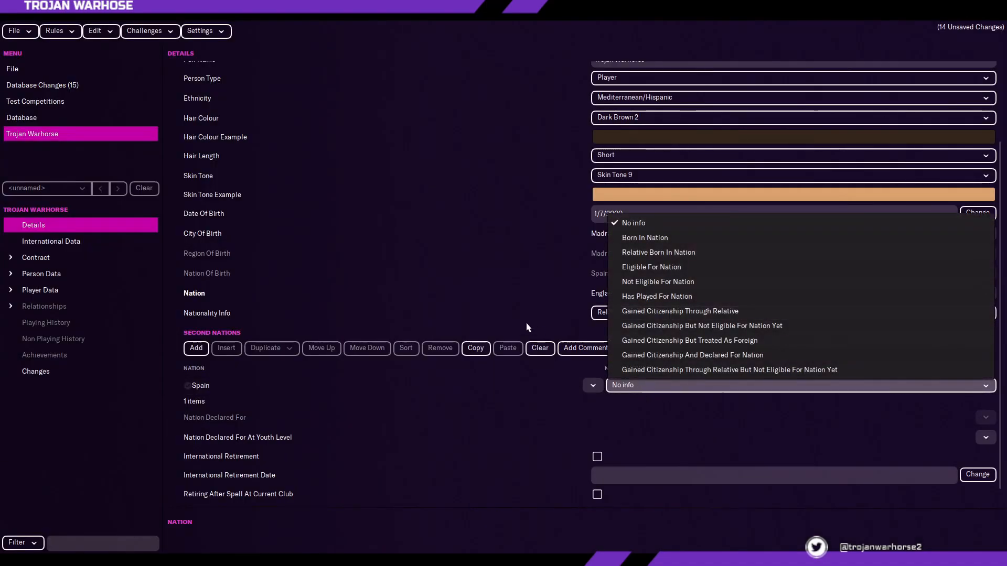
{"action": "left_click", "coordinate": [637, 389]}
{"action": "left_click", "coordinate": [636, 390]}
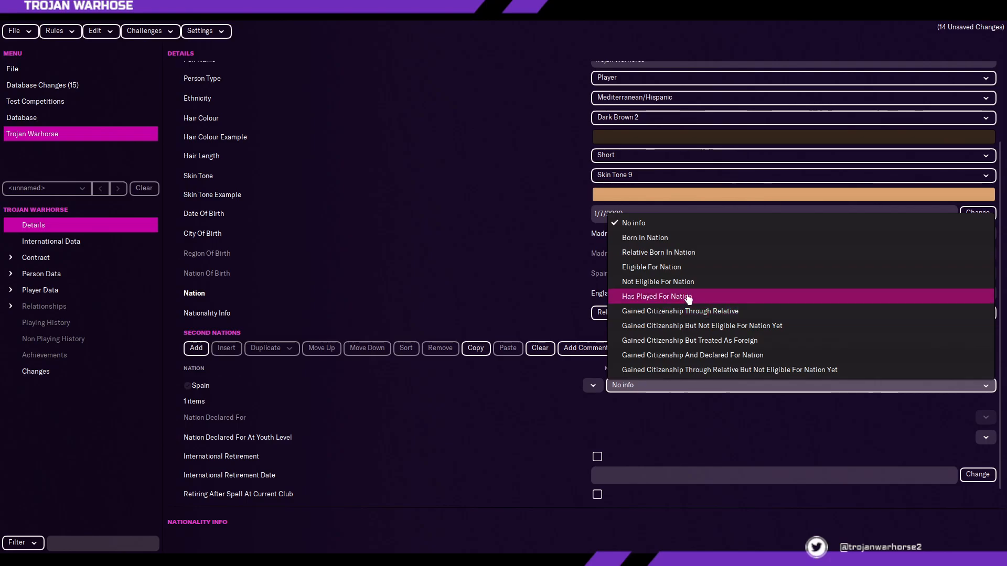
{"action": "left_click", "coordinate": [646, 238]}
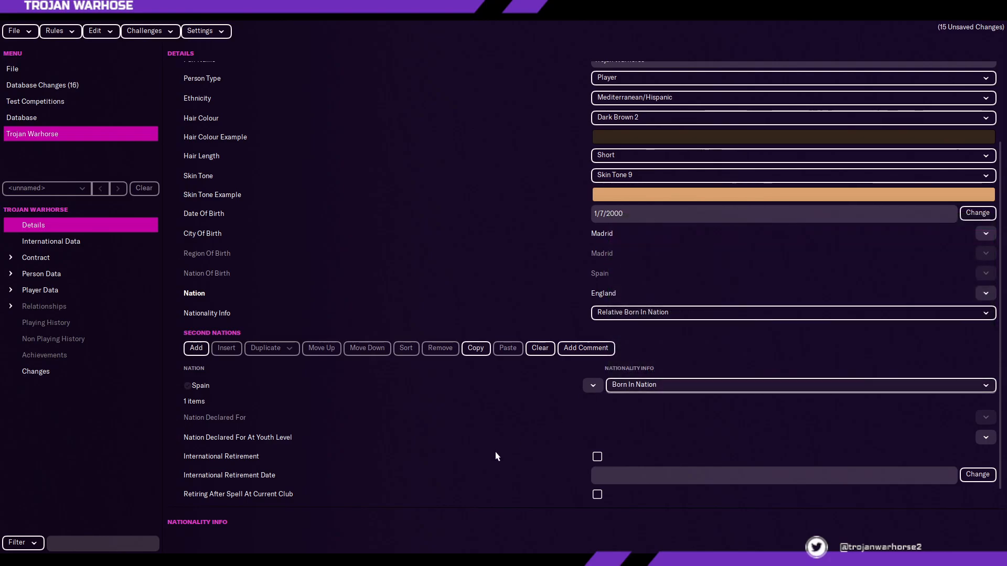
{"action": "left_click", "coordinate": [598, 312]}
{"action": "left_click", "coordinate": [529, 308]}
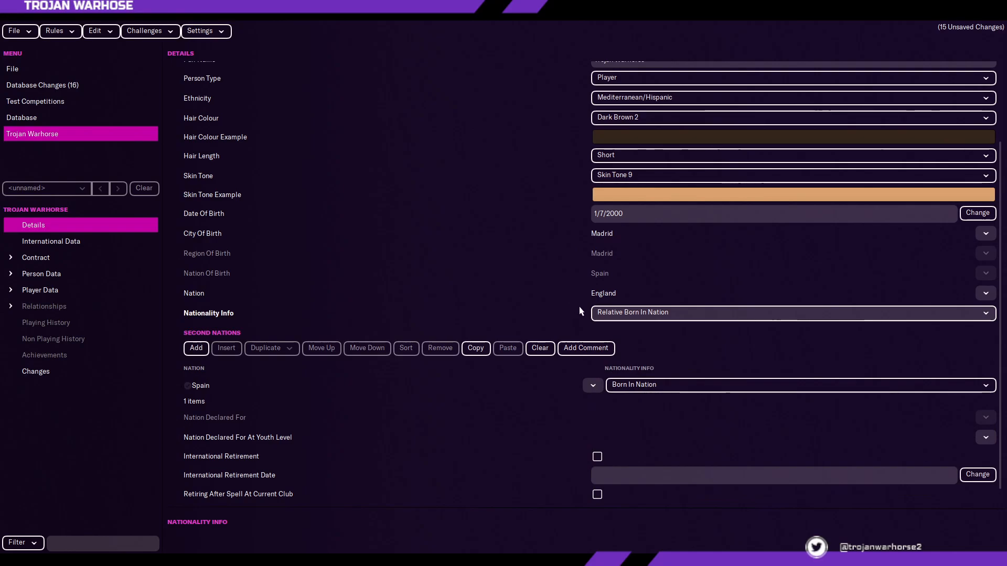
{"action": "left_click", "coordinate": [986, 437]}
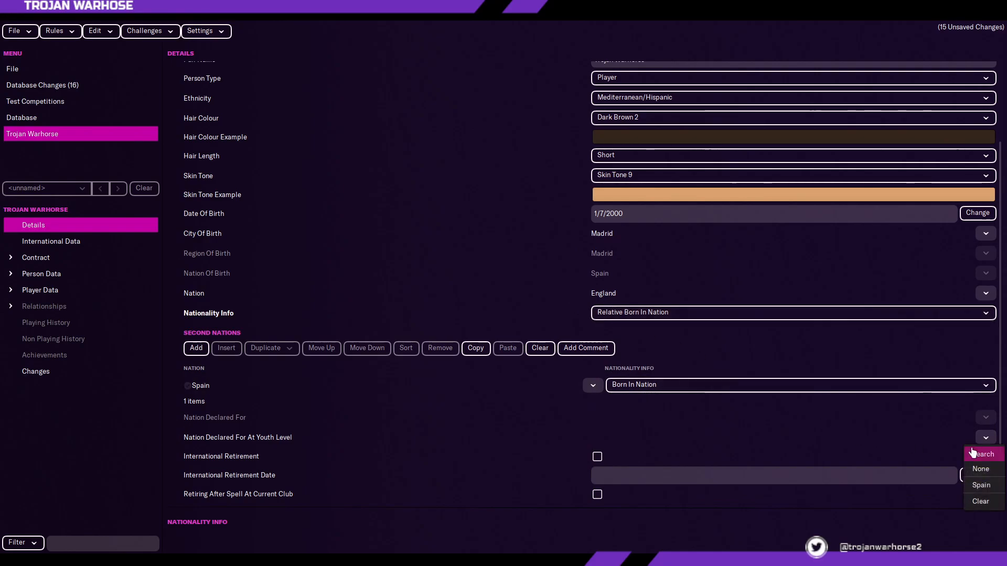
{"action": "left_click", "coordinate": [981, 485]}
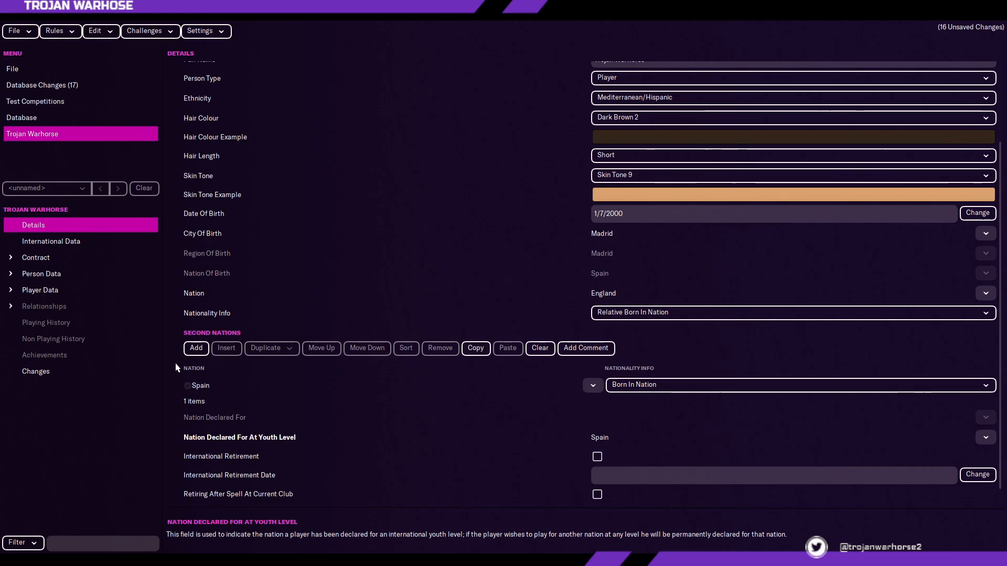
- Set International Apps to 90 and International Goals to 67 in the player's international data
{"action": "left_click", "coordinate": [59, 249]}
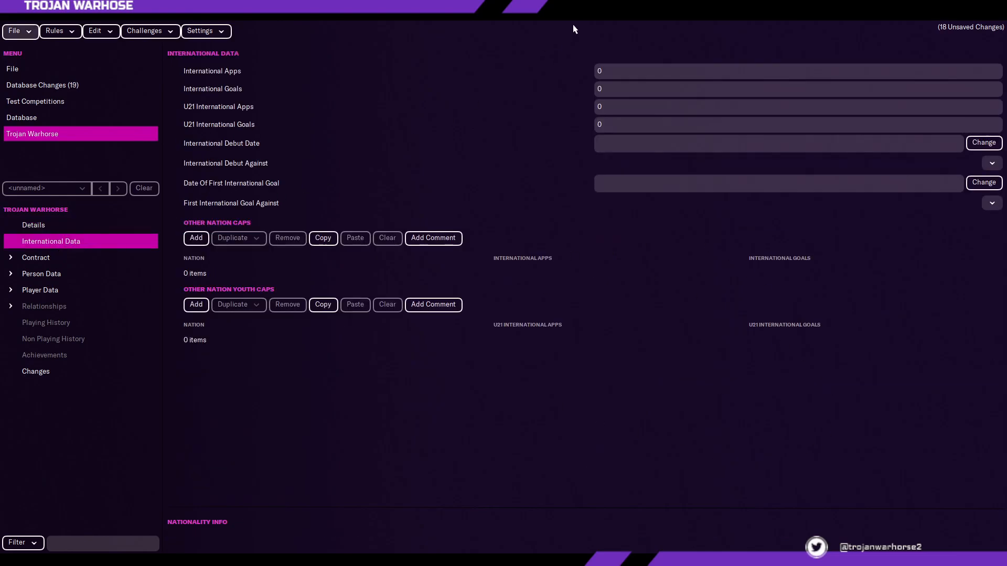
{"action": "left_click", "coordinate": [614, 69]}
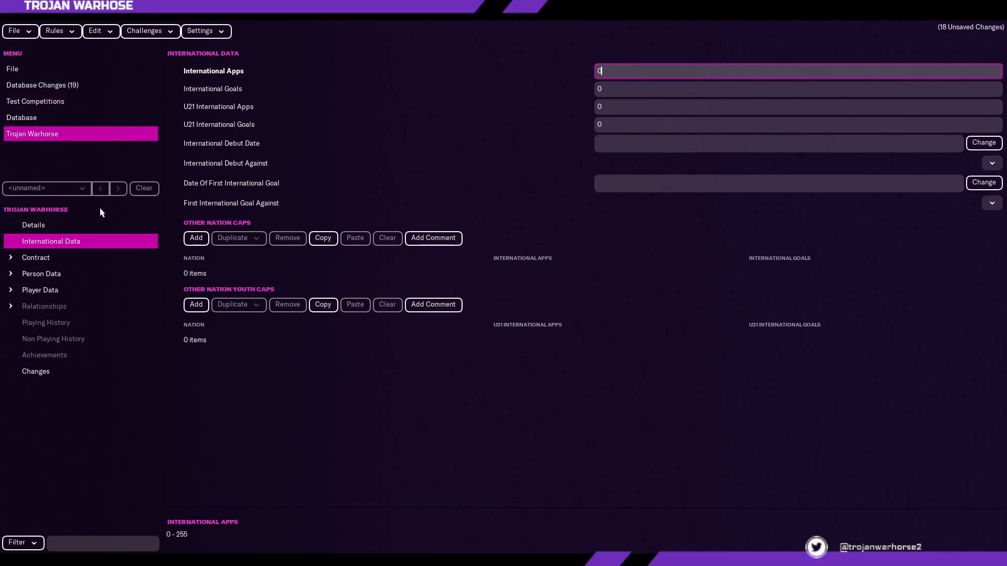
{"action": "left_click", "coordinate": [103, 230]}
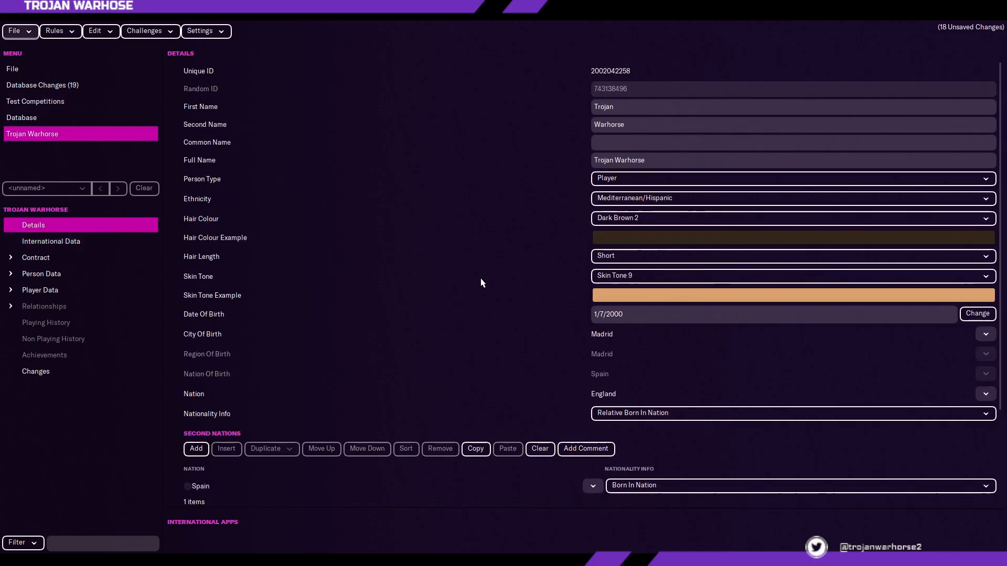
{"action": "left_click", "coordinate": [50, 242]}
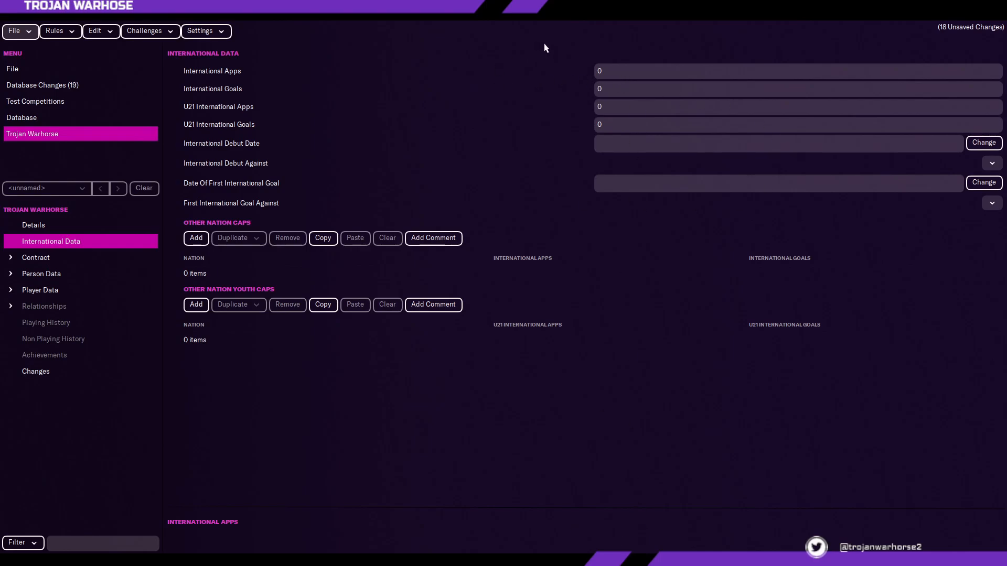
{"action": "left_click", "coordinate": [583, 76]}
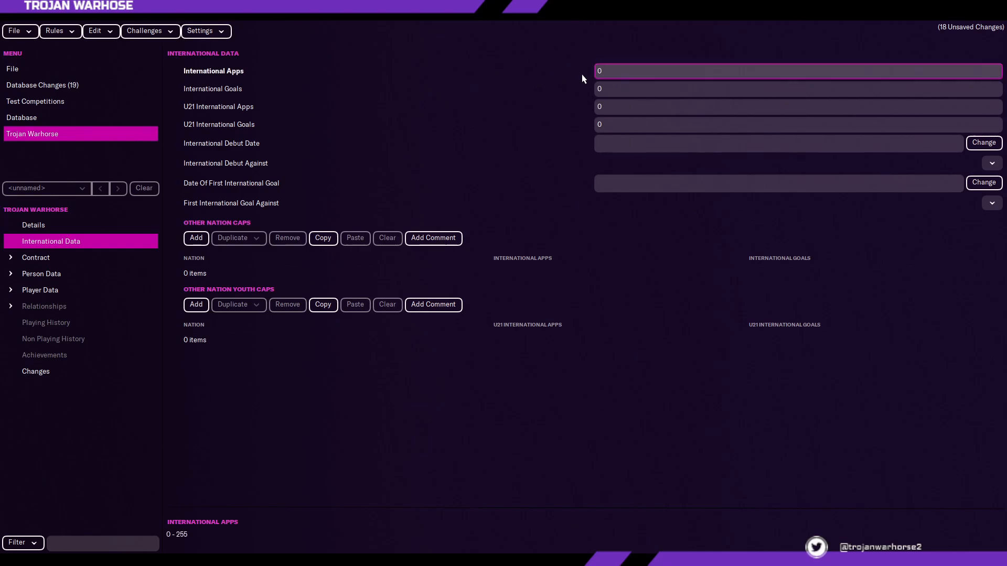
{"action": "left_click", "coordinate": [607, 88]}
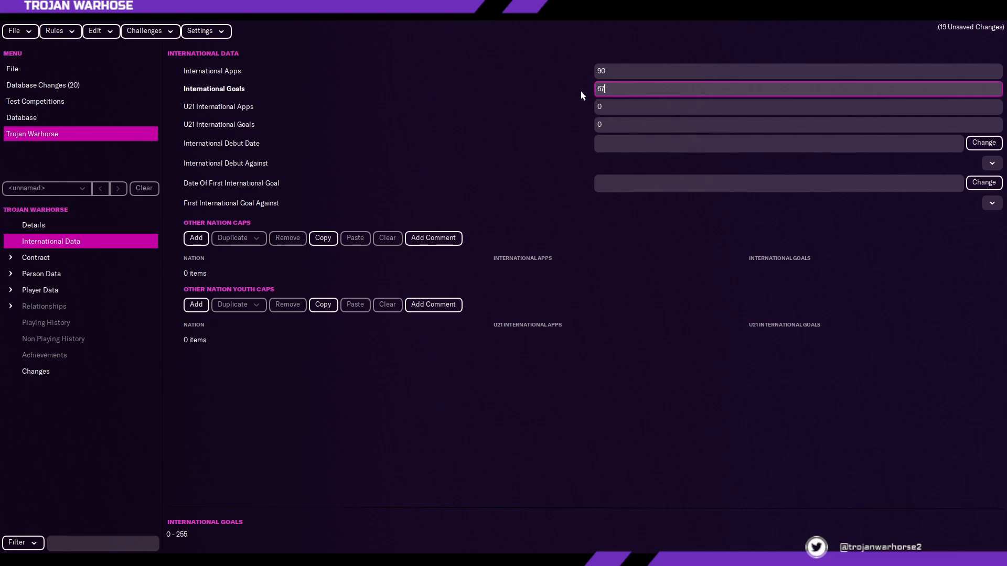
- Confirm the International Goals entry and look over the player's personal details and international data
{"action": "key", "text": "Tab"}
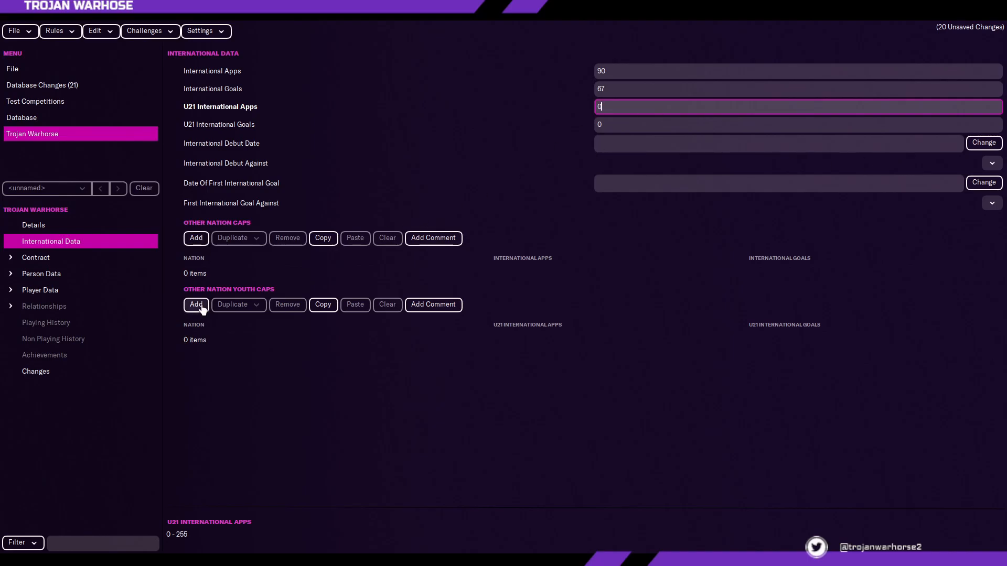
{"action": "left_click", "coordinate": [62, 224]}
{"action": "scroll", "coordinate": [645, 360], "scroll_direction": "down", "scroll_amount": 2}
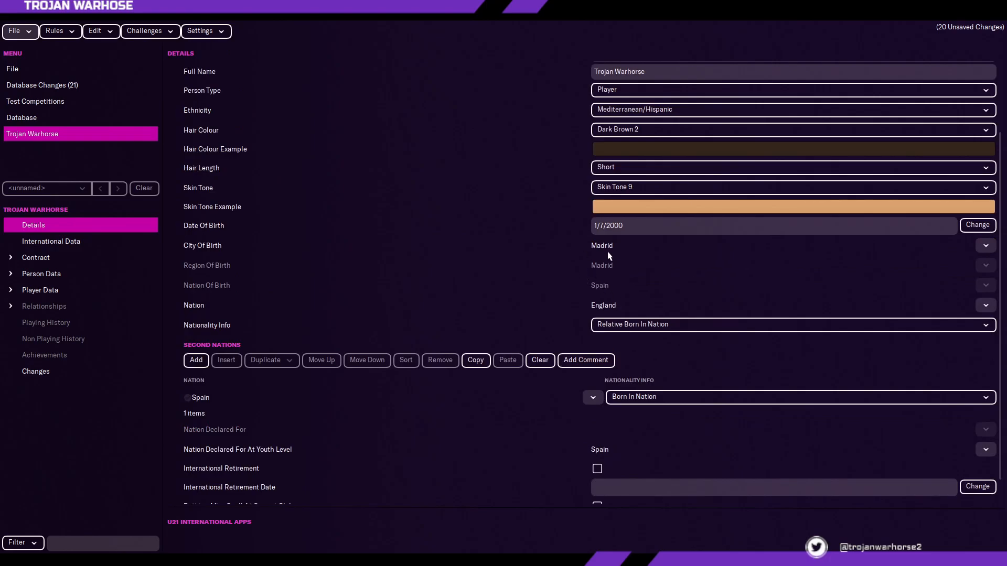
{"action": "left_click", "coordinate": [61, 244]}
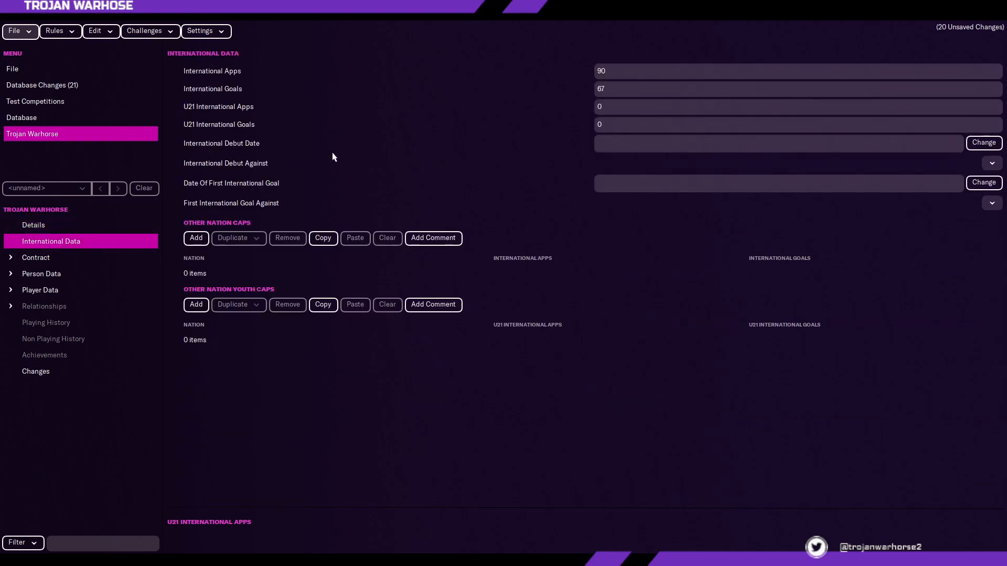
- Assign Liverpool as the player's club in the club contract
{"action": "left_click", "coordinate": [61, 258]}
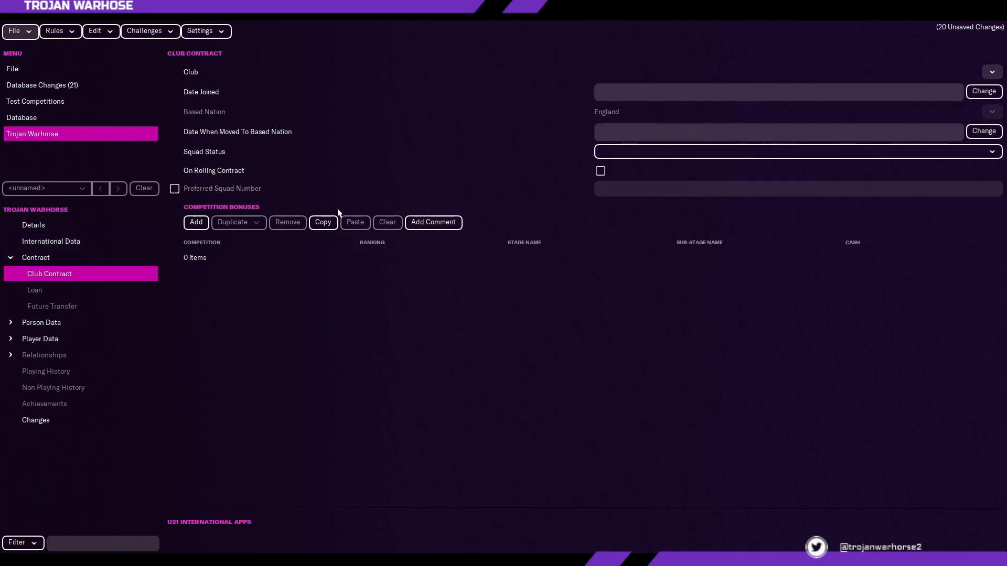
{"action": "left_click", "coordinate": [987, 74]}
{"action": "left_click", "coordinate": [982, 94]}
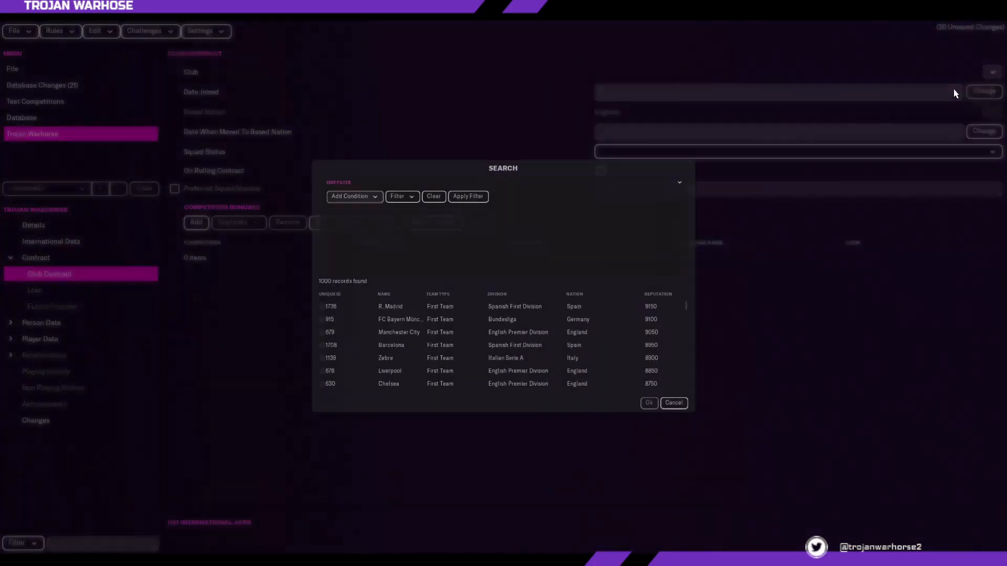
{"action": "double_click", "coordinate": [376, 395]}
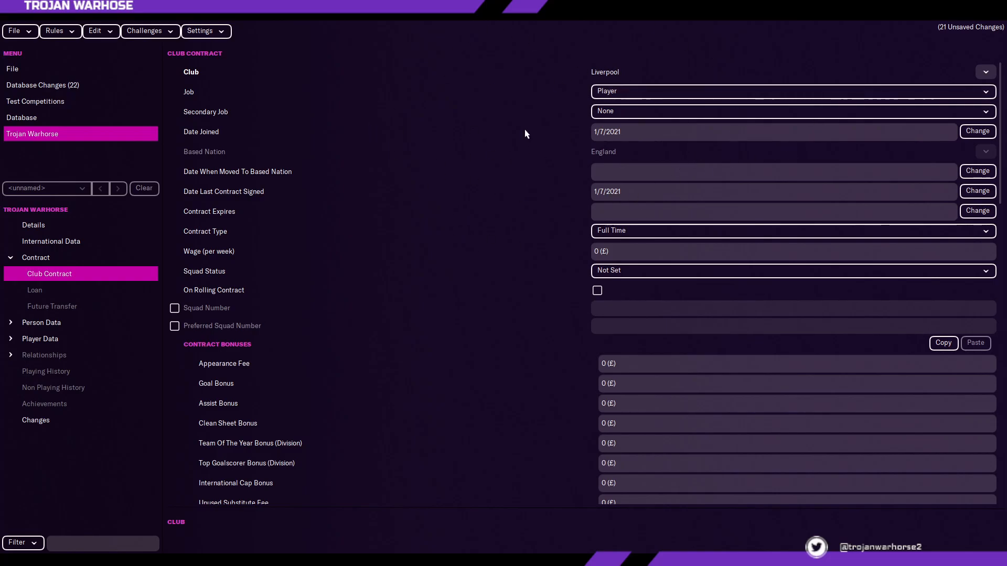
{"action": "left_click", "coordinate": [593, 113]}
{"action": "left_click", "coordinate": [543, 195]}
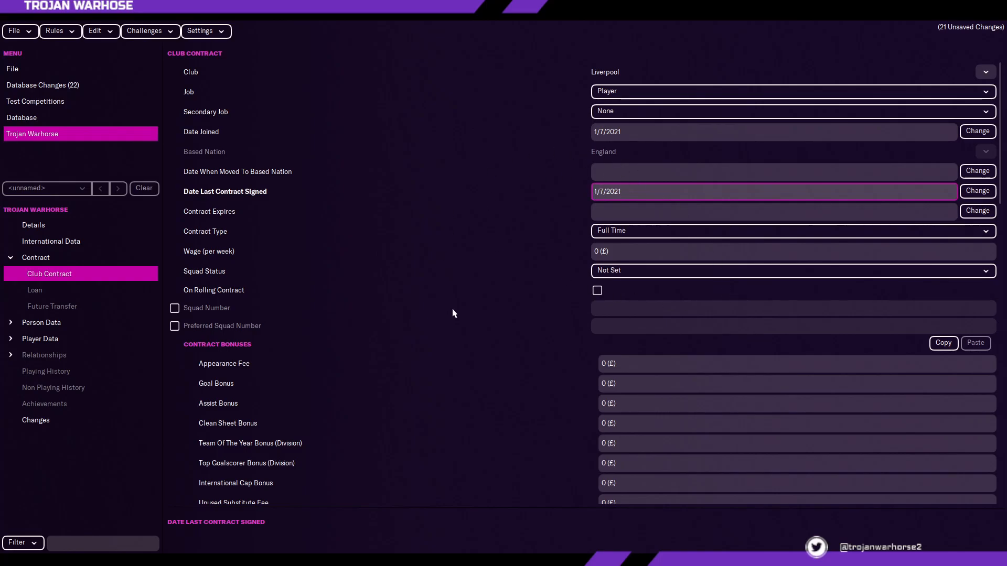
- Set the contract expiry date to 31/7/2024
{"action": "left_click", "coordinate": [978, 213]}
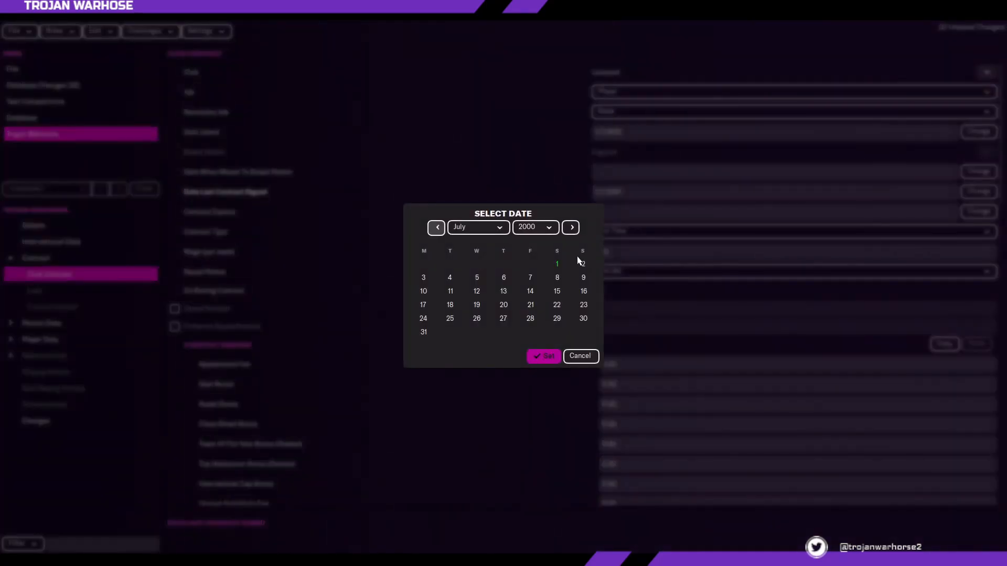
{"action": "left_click", "coordinate": [536, 228]}
{"action": "scroll", "coordinate": [532, 383], "scroll_direction": "down", "scroll_amount": 4}
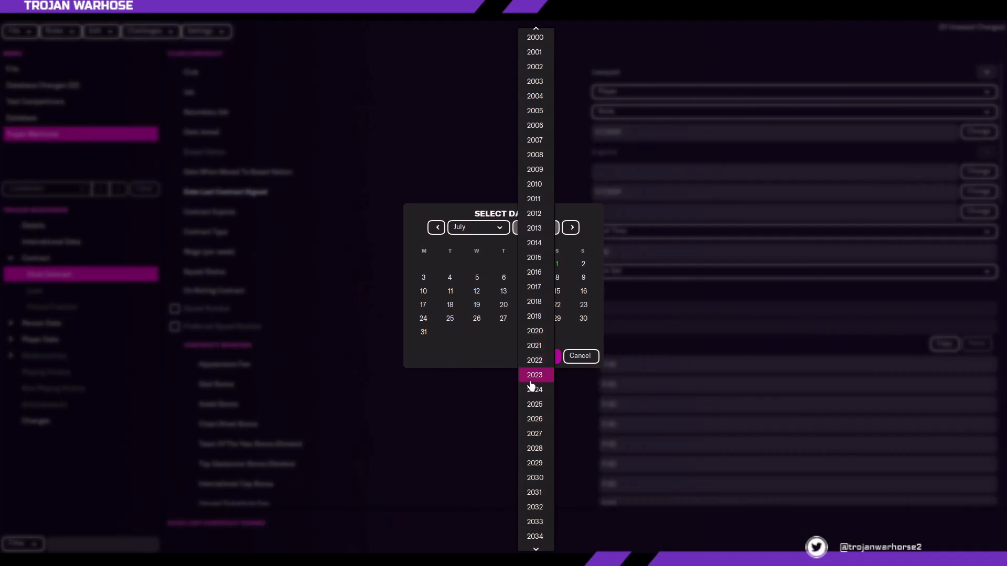
{"action": "left_click", "coordinate": [533, 382]}
{"action": "left_click", "coordinate": [478, 318]}
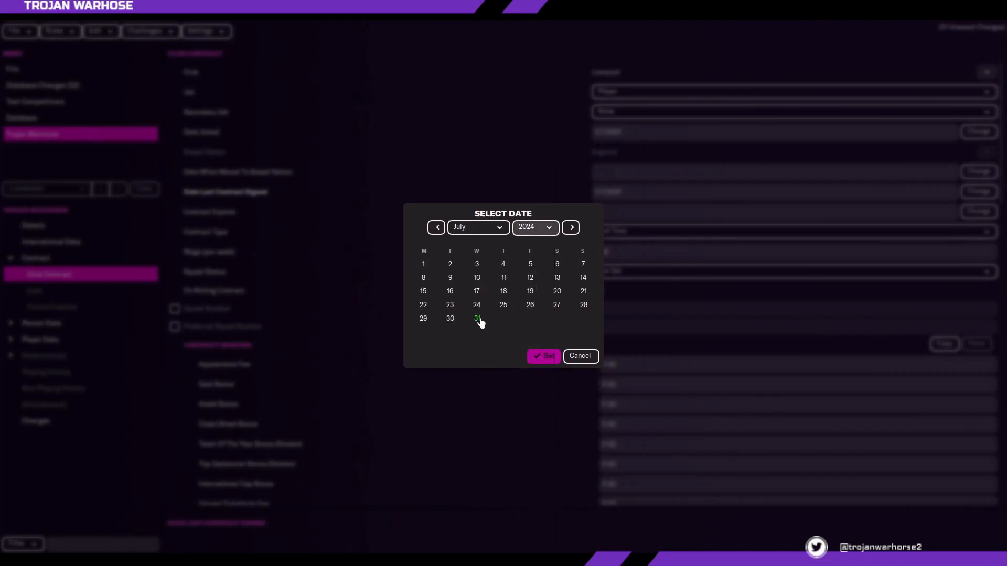
{"action": "left_click", "coordinate": [551, 357]}
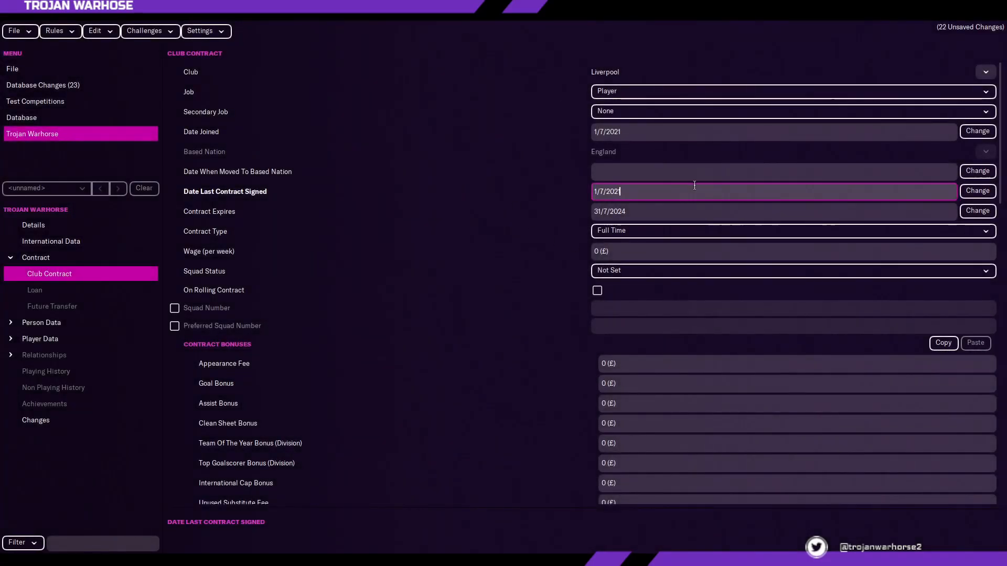
- Set the weekly wage to £10,000 and the squad status to First Team
{"action": "left_click", "coordinate": [591, 252]}
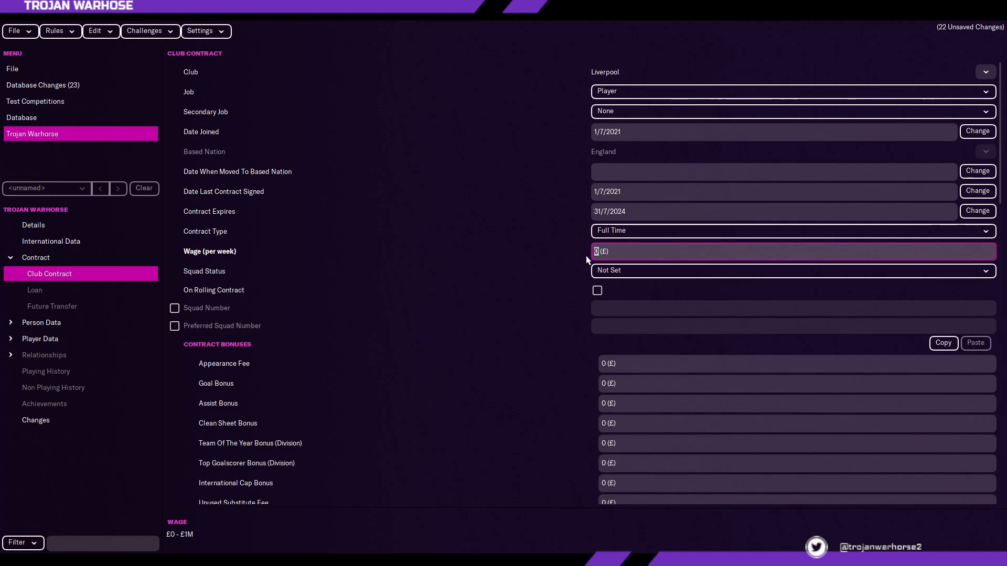
{"action": "type", "text": "100000"}
{"action": "key", "text": "BackSpace"}
{"action": "left_click", "coordinate": [630, 271]}
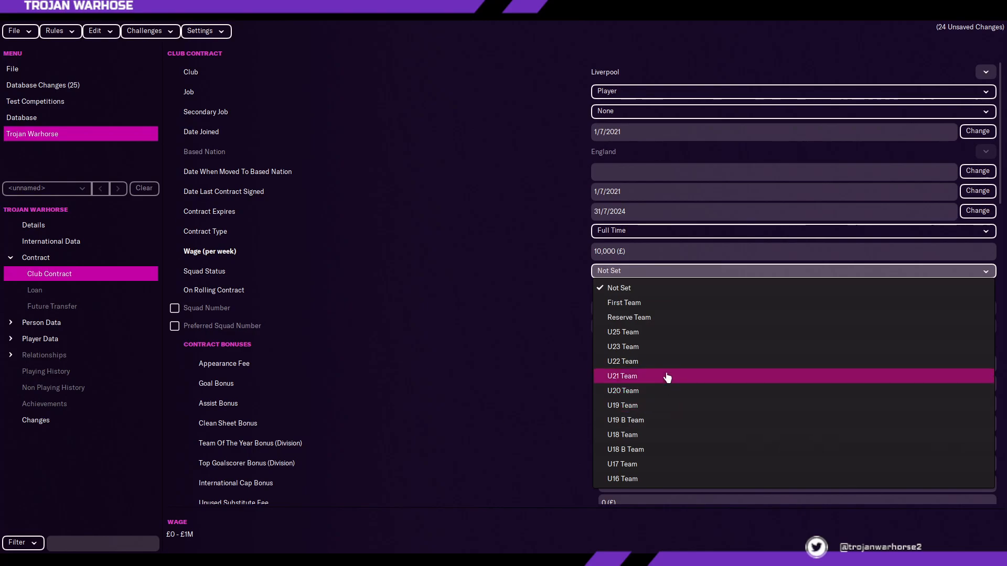
{"action": "left_click", "coordinate": [664, 303]}
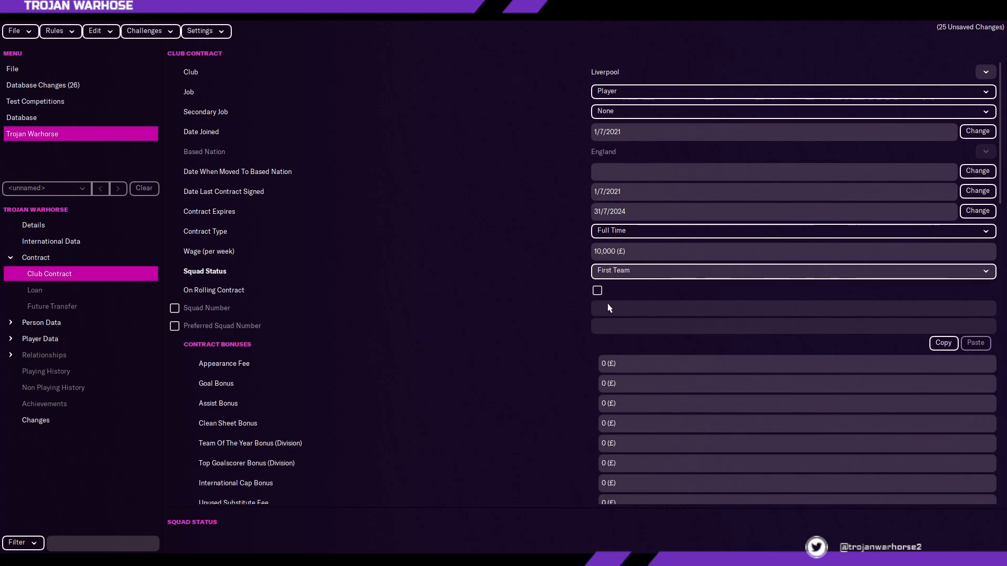
- Enable the preferred squad number and set it to 10
{"action": "left_click", "coordinate": [175, 326]}
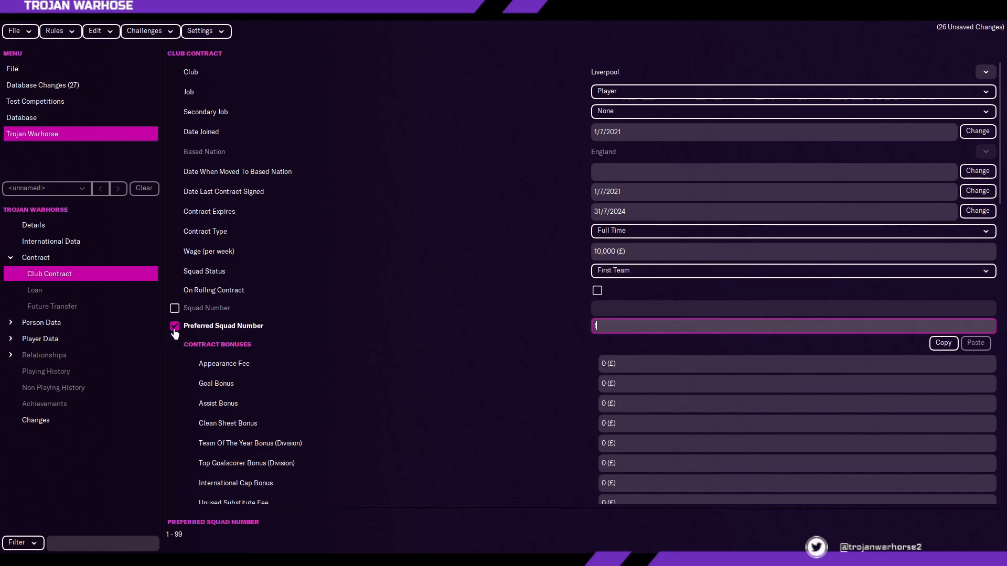
{"action": "type", "text": "0"}
{"action": "scroll", "coordinate": [389, 321], "scroll_direction": "down", "scroll_amount": 4}
{"action": "scroll", "coordinate": [416, 292], "scroll_direction": "up", "scroll_amount": 2}
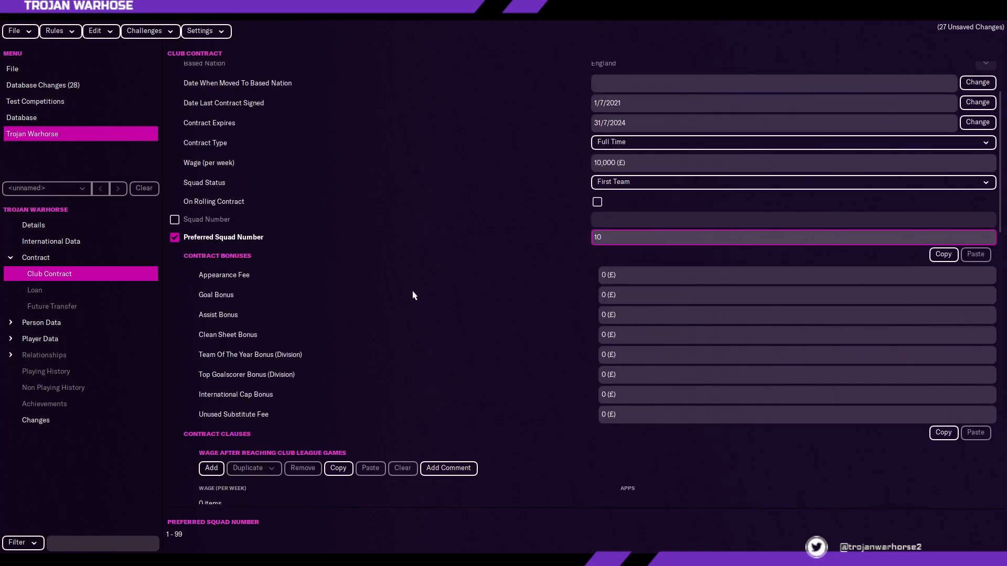
{"action": "scroll", "coordinate": [472, 273], "scroll_direction": "down", "scroll_amount": 2}
- Set the Appearance Fee in the contract bonuses to £100,000
{"action": "left_click", "coordinate": [605, 186]}
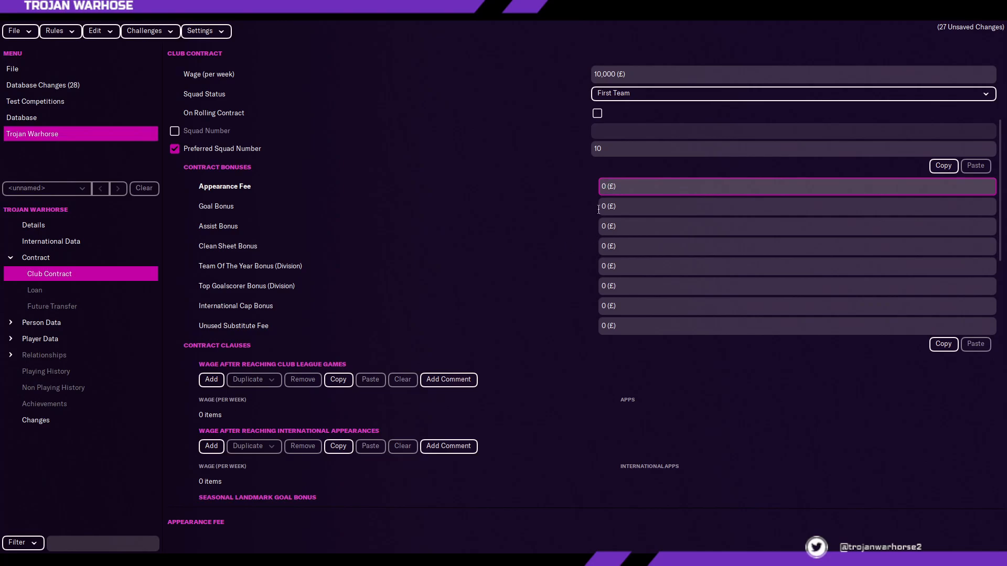
{"action": "left_click_drag", "start_coordinate": [605, 183], "coordinate": [594, 189]}
{"action": "type", "text": "100000"}
{"action": "left_click", "coordinate": [611, 203]}
- Review the remaining club contract options, from the wage and release clauses down to the competition bonuses
{"action": "scroll", "coordinate": [427, 306], "scroll_direction": "down", "scroll_amount": 5}
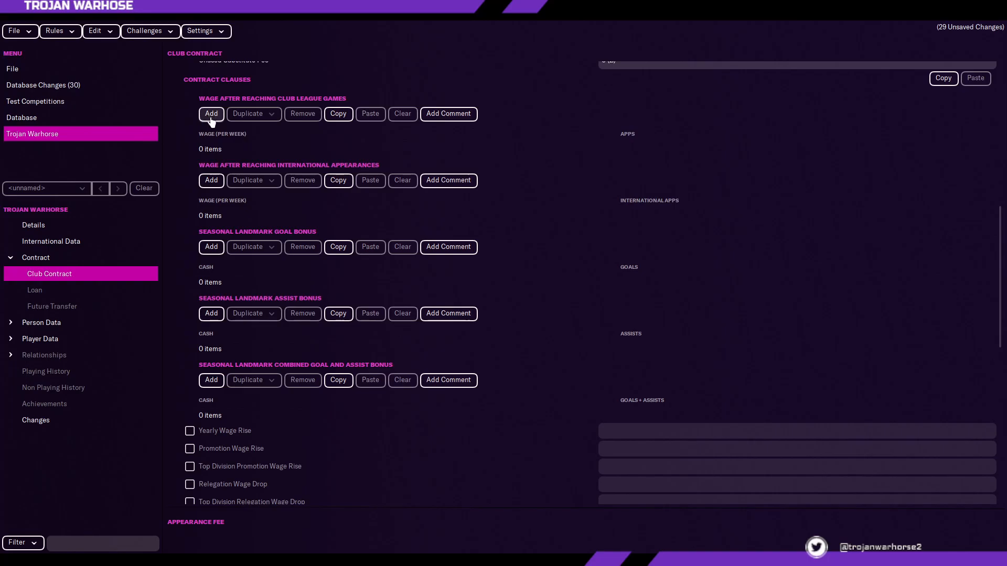
{"action": "scroll", "coordinate": [445, 449], "scroll_direction": "down", "scroll_amount": 3}
{"action": "scroll", "coordinate": [445, 448], "scroll_direction": "down", "scroll_amount": 2}
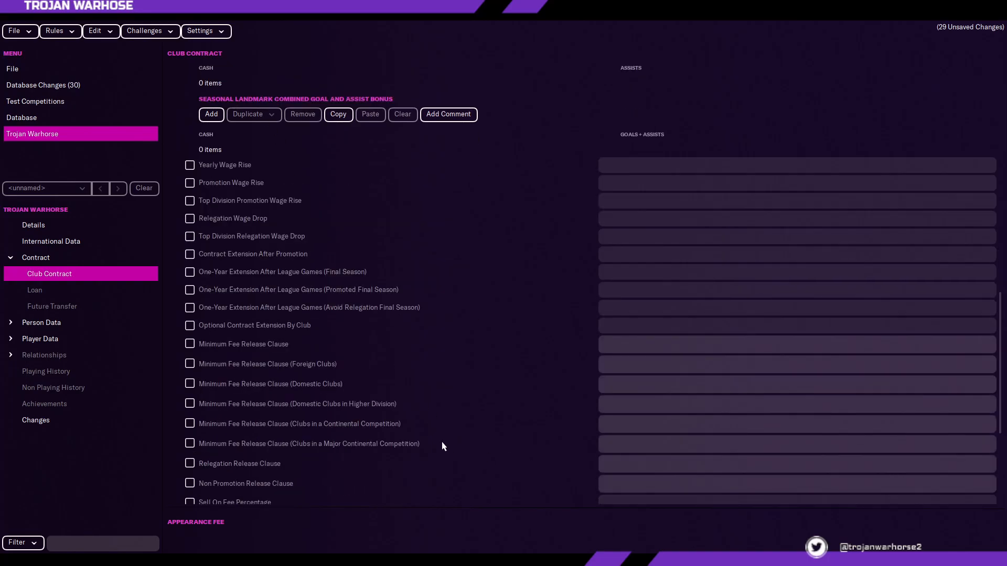
{"action": "scroll", "coordinate": [218, 352], "scroll_direction": "down", "scroll_amount": 2}
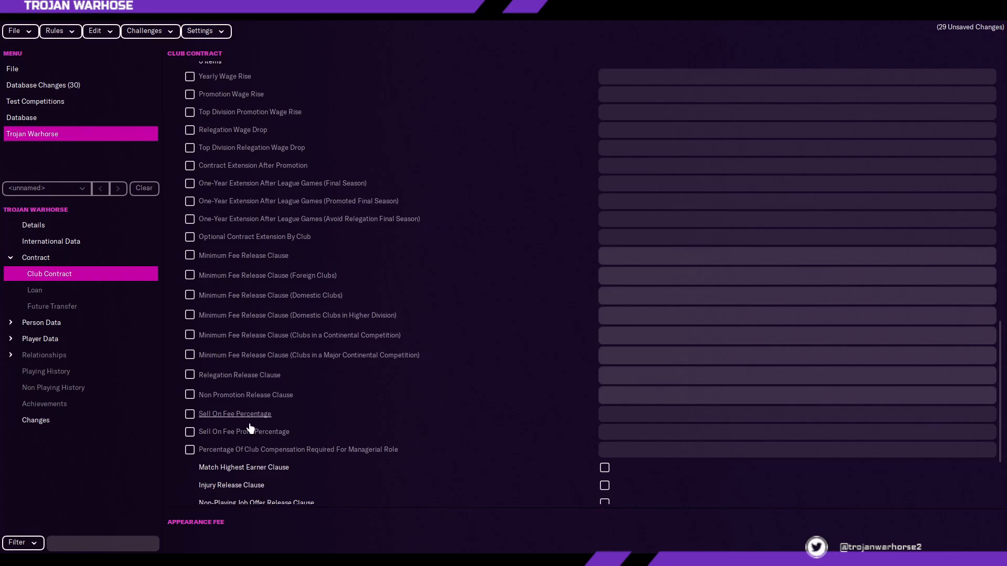
{"action": "scroll", "coordinate": [571, 472], "scroll_direction": "down", "scroll_amount": 3}
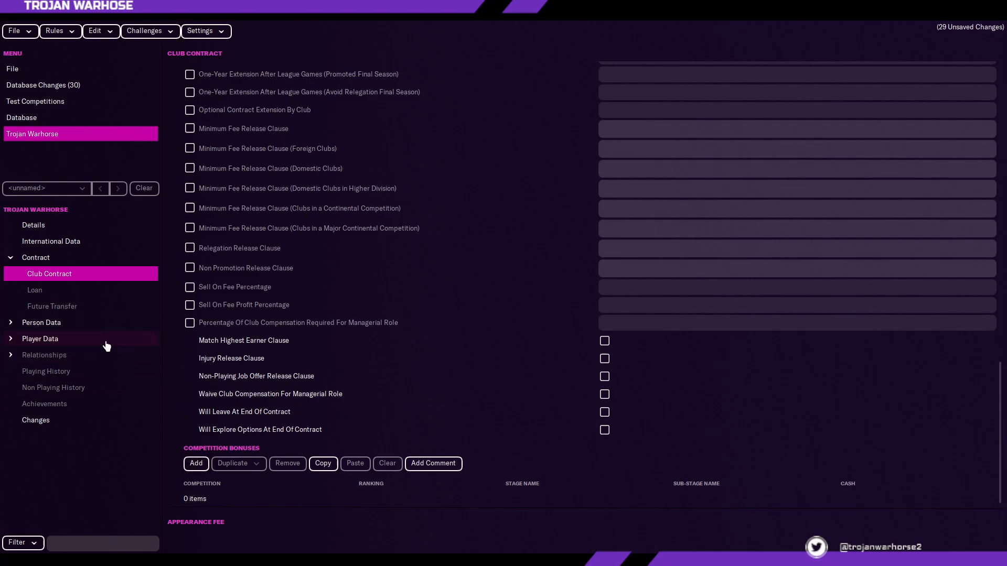
- Set Tranmere Rovers as the loan club in the player's loan data
{"action": "left_click", "coordinate": [59, 290]}
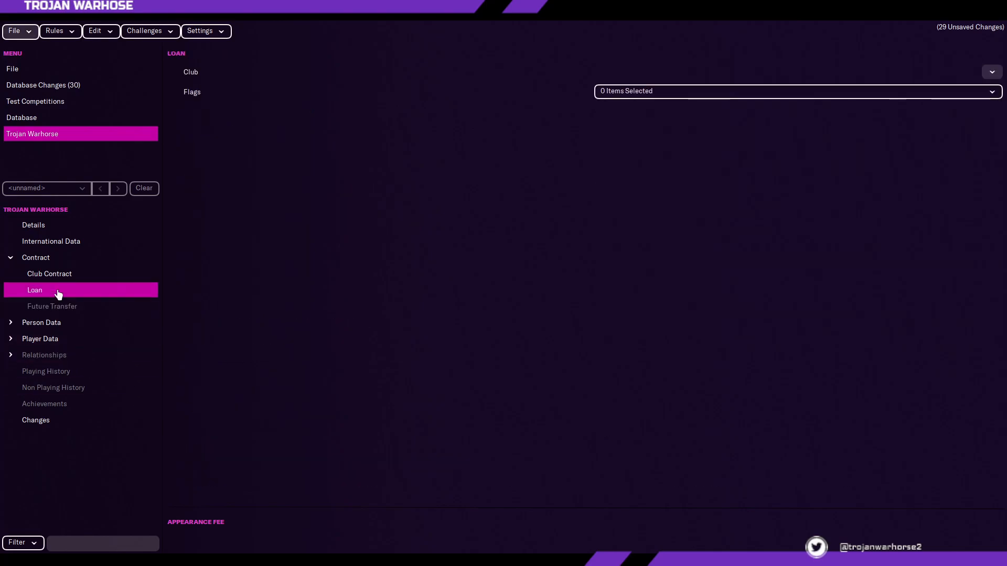
{"action": "left_click", "coordinate": [992, 72]}
{"action": "left_click", "coordinate": [766, 72]}
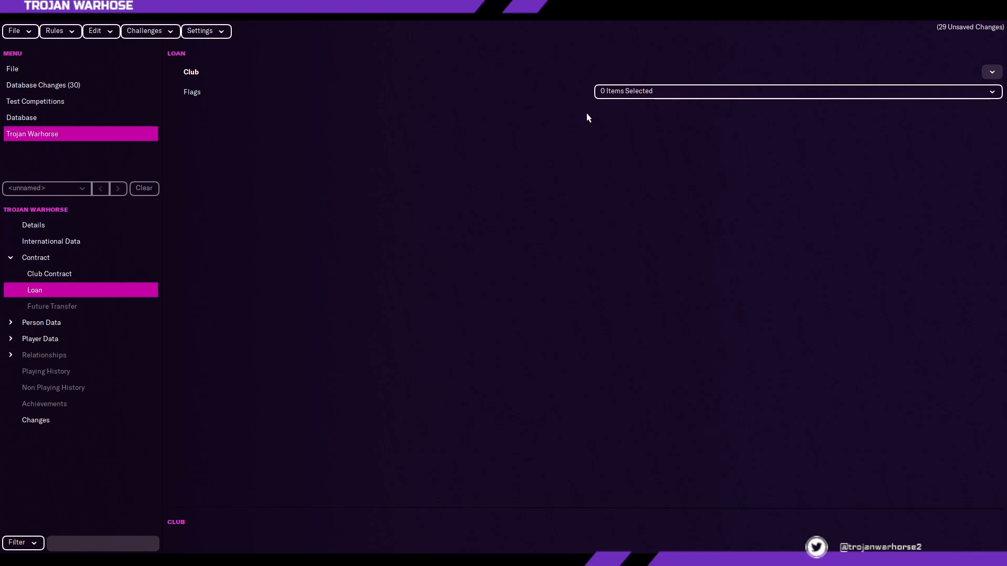
{"action": "left_click", "coordinate": [991, 72]}
{"action": "left_click", "coordinate": [979, 87]}
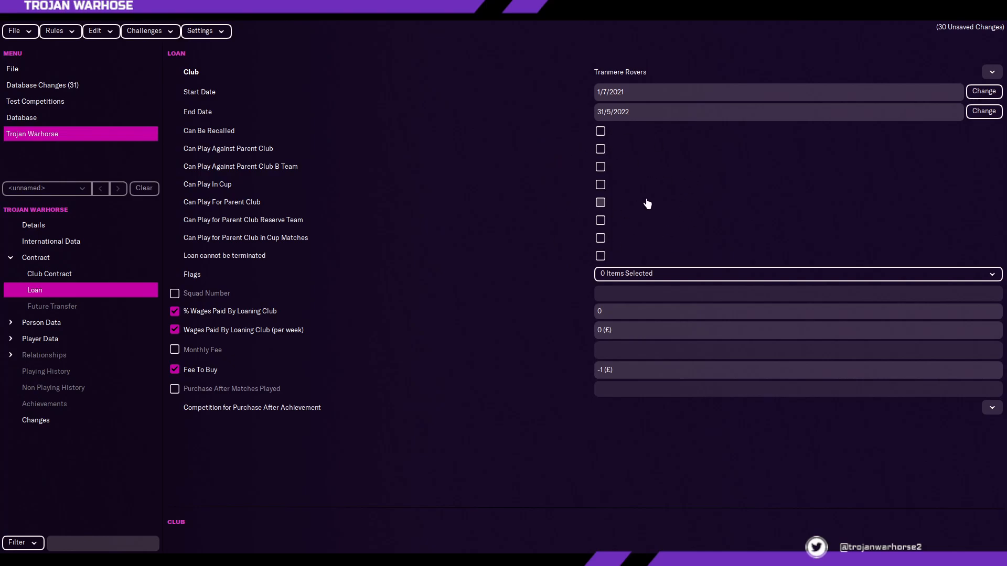
- Enable Can Play In Cup and Can Be Recalled for the loan, and check the available loan flags without choosing one
{"action": "left_click", "coordinate": [600, 185]}
{"action": "left_click", "coordinate": [601, 130]}
{"action": "left_click", "coordinate": [645, 274]}
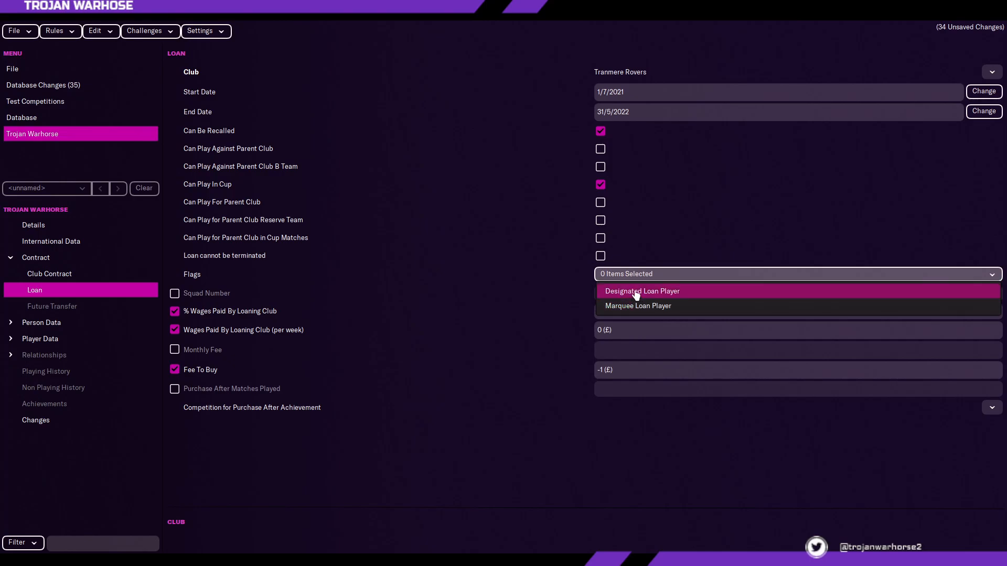
{"action": "left_click", "coordinate": [547, 306]}
- Set the percentage of wages paid by the loaning club to 30 and disable Fee To Buy
{"action": "left_click", "coordinate": [598, 312]}
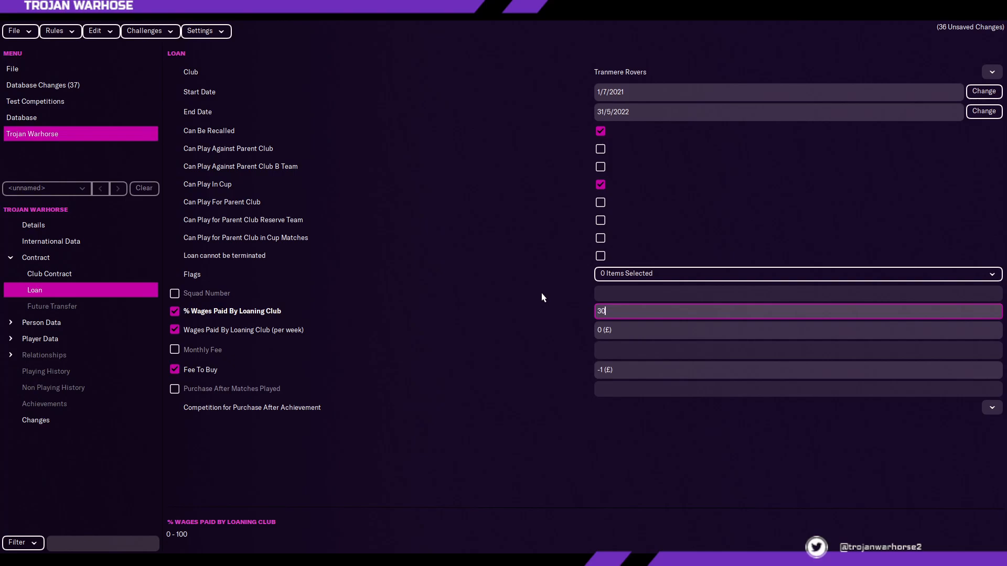
{"action": "key", "text": "Return"}
{"action": "left_click", "coordinate": [175, 369]}
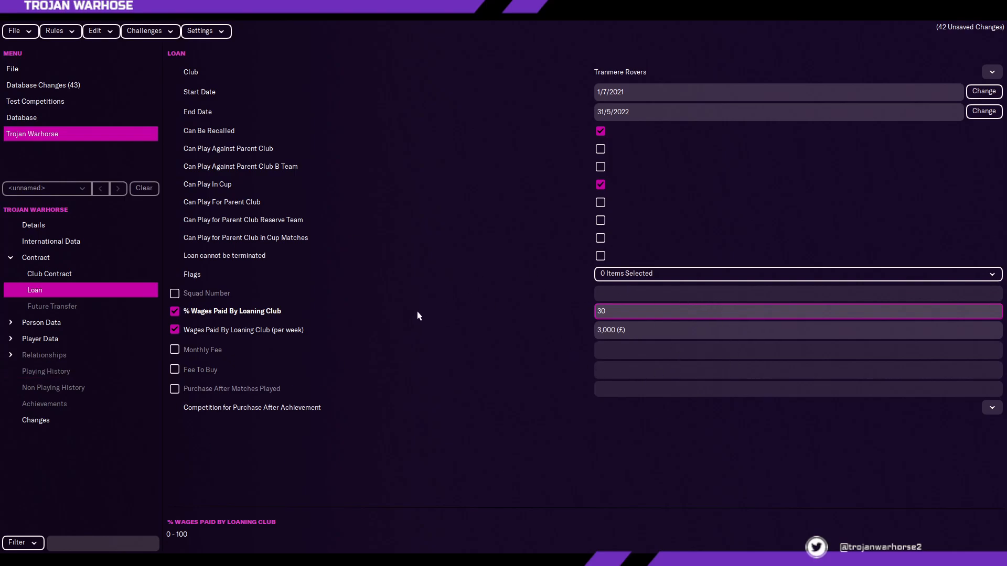
- Set the player's future transfer club to None
{"action": "left_click", "coordinate": [41, 308]}
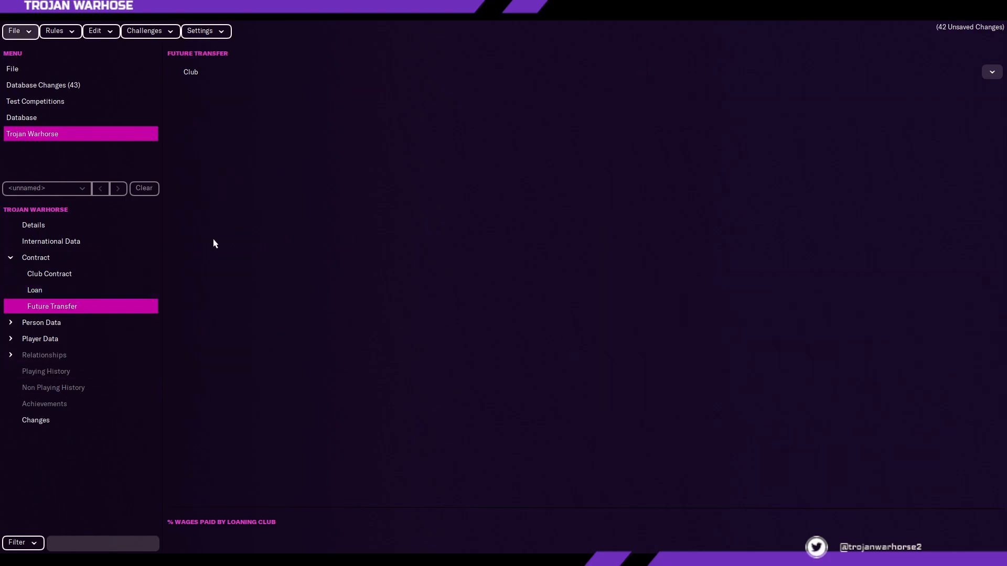
{"action": "left_click", "coordinate": [992, 73]}
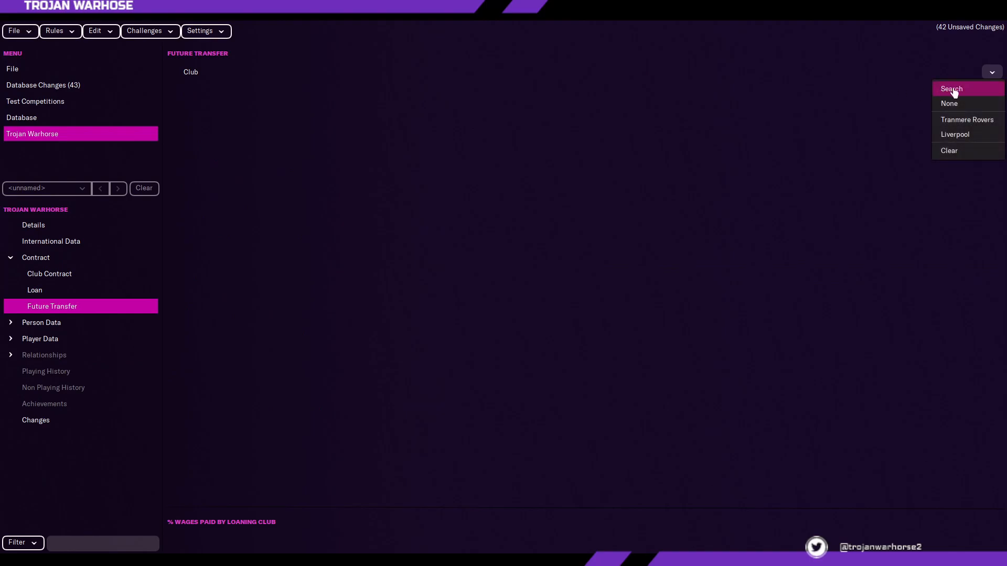
{"action": "left_click", "coordinate": [684, 154]}
{"action": "left_click", "coordinate": [992, 72]}
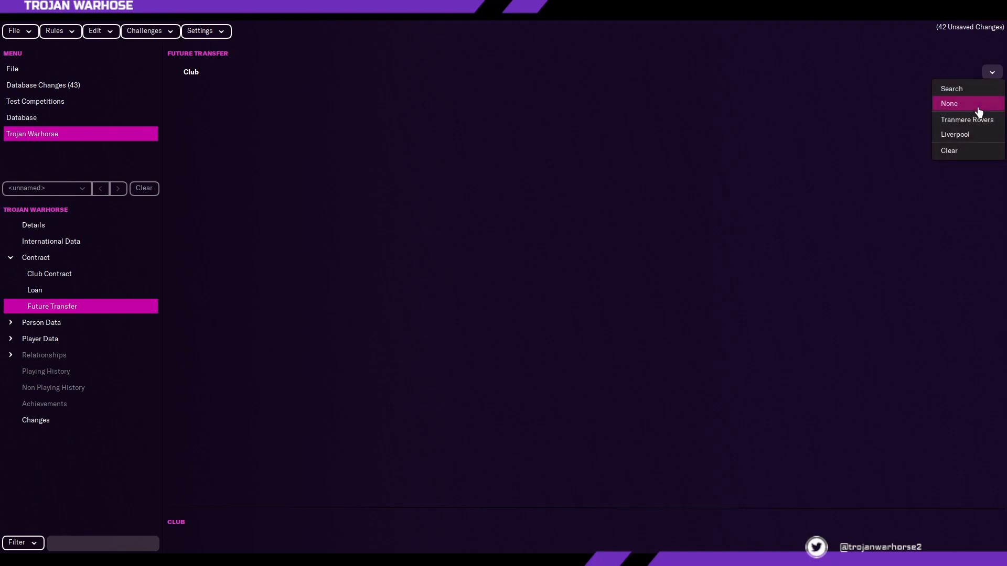
{"action": "left_click", "coordinate": [980, 104]}
- Examine the player's personality attributes in the person data, including Adaptability, Ambition, Temperament and Sportsmanship
{"action": "left_click", "coordinate": [41, 323]}
{"action": "left_click", "coordinate": [44, 339]}
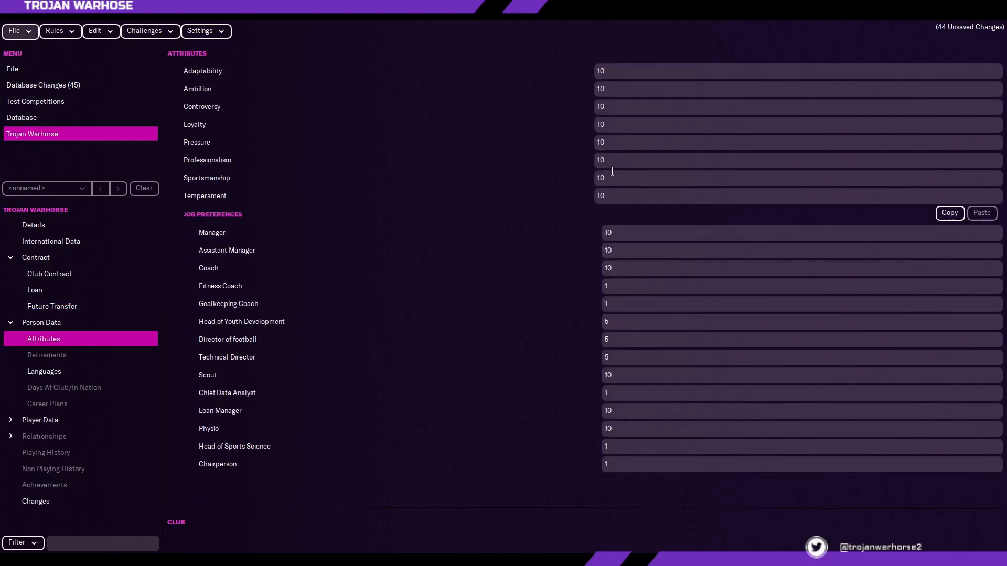
{"action": "left_click", "coordinate": [637, 74]}
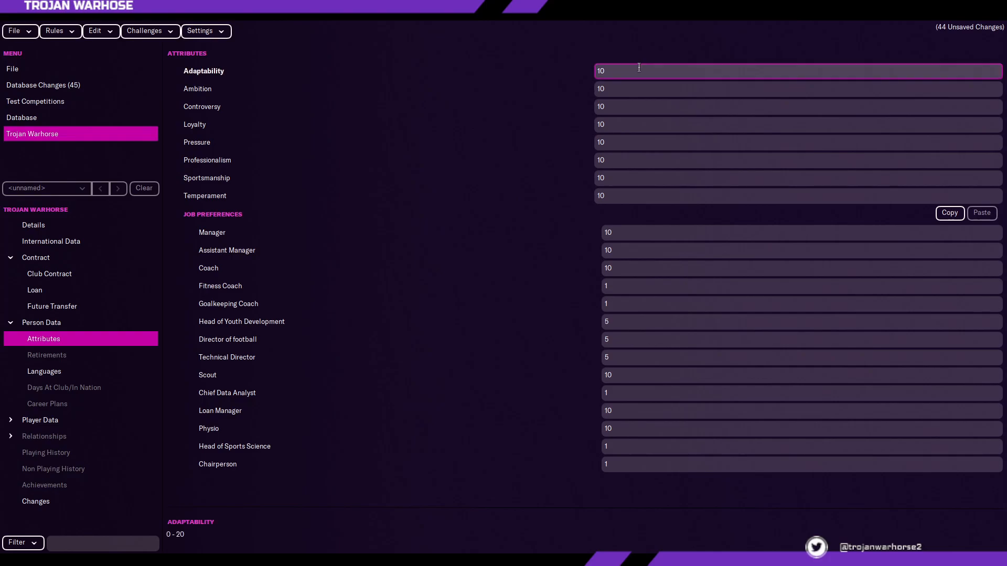
{"action": "left_click", "coordinate": [628, 92]}
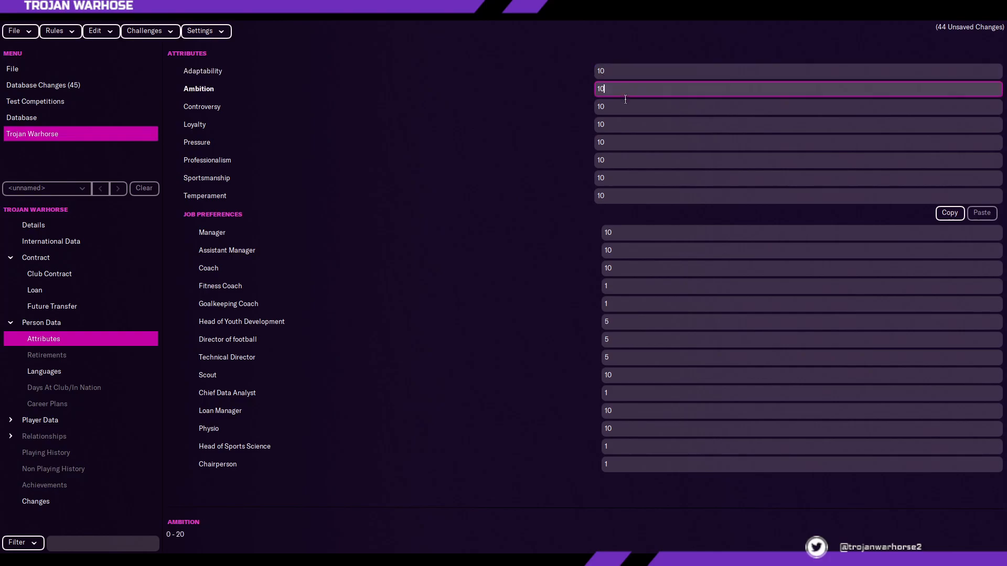
{"action": "left_click", "coordinate": [618, 198]}
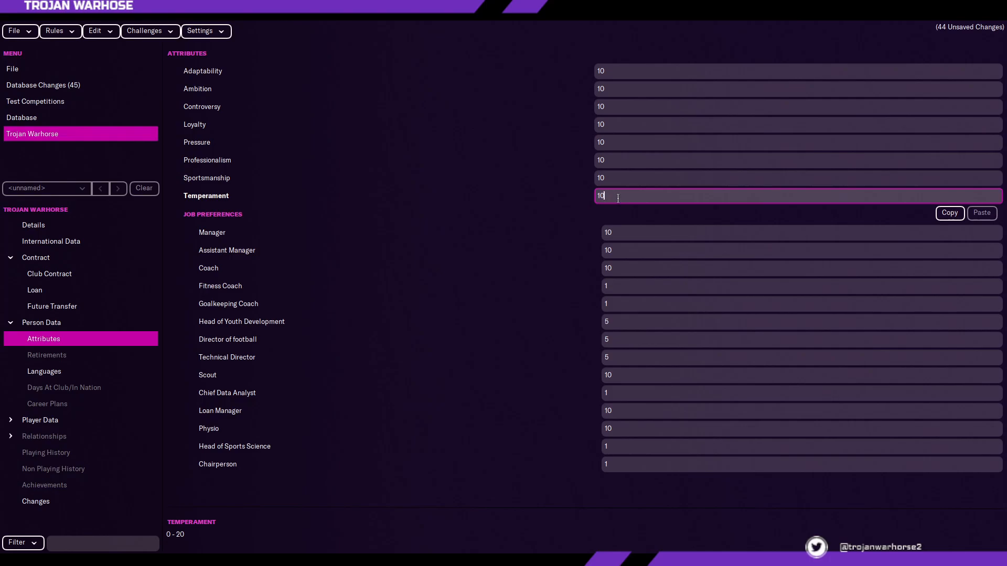
{"action": "left_click", "coordinate": [612, 181]}
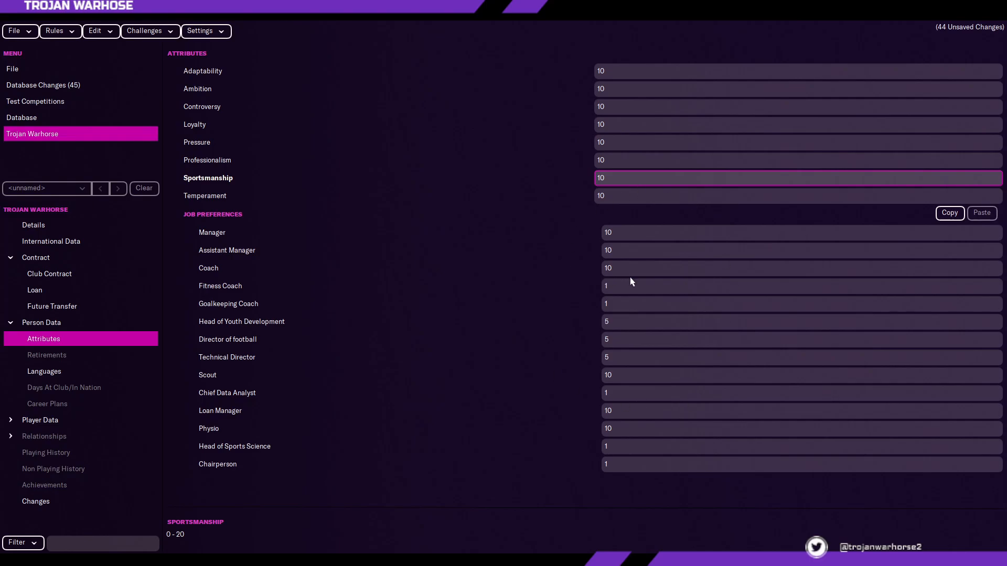
- Examine the player's job preferences, including Manager, Coach and Goalkeeping Coach
{"action": "left_click", "coordinate": [628, 236]}
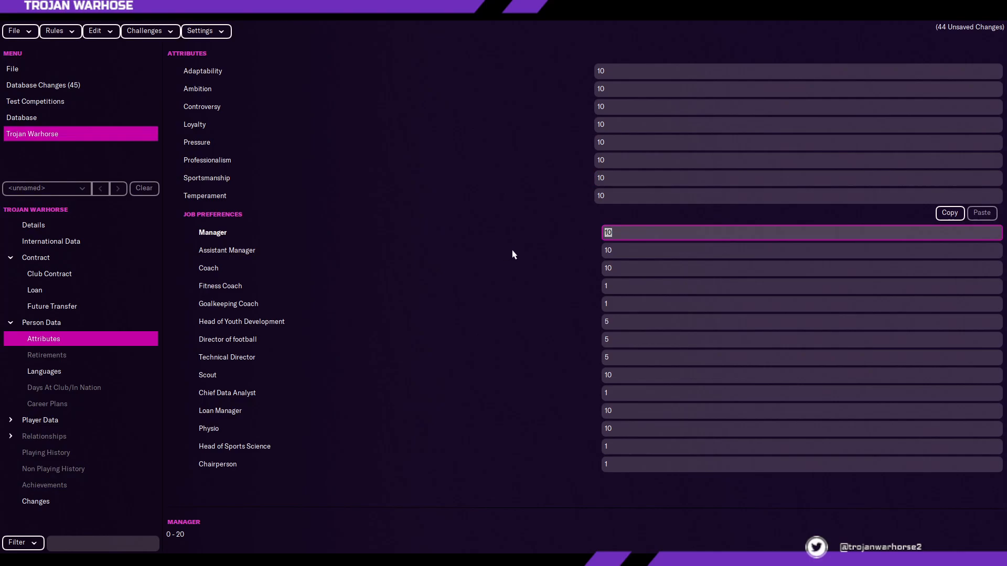
{"action": "key", "text": "BackSpace"}
{"action": "left_click", "coordinate": [622, 270]}
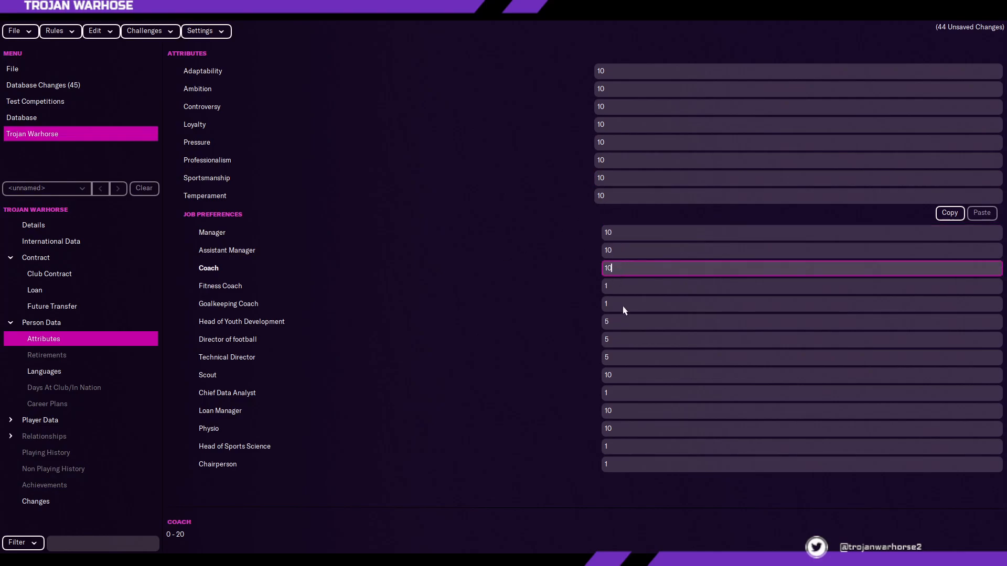
{"action": "left_click", "coordinate": [623, 303]}
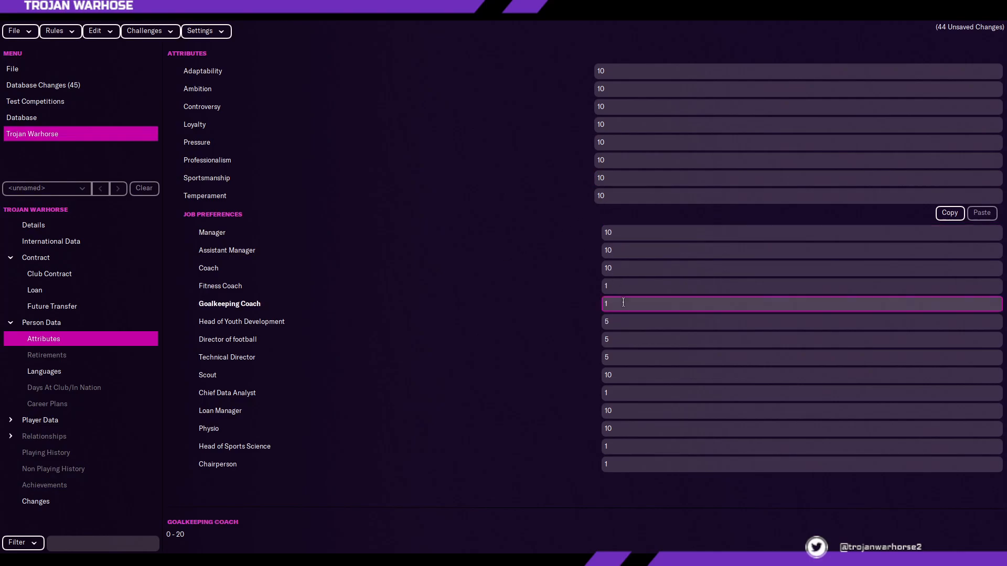
- Add a Player Retirement entry to the player's retirements and date it 31/7/2040
{"action": "left_click", "coordinate": [46, 356]}
{"action": "left_click", "coordinate": [181, 84]}
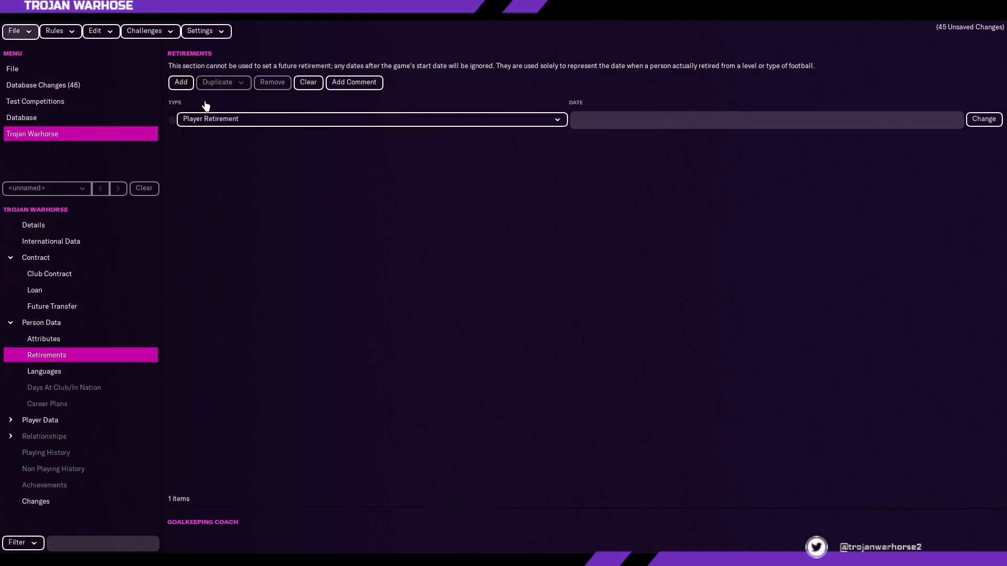
{"action": "left_click", "coordinate": [979, 121]}
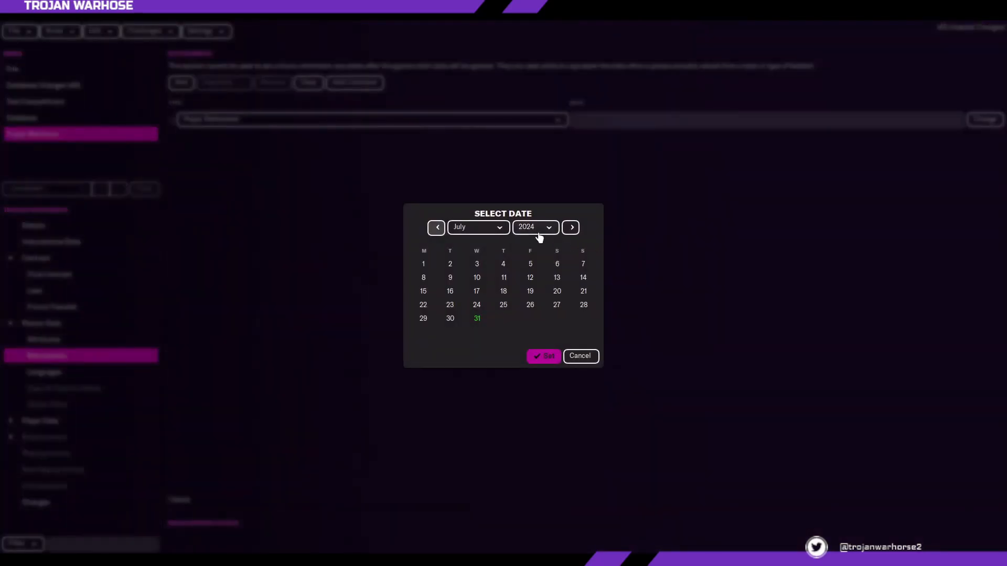
{"action": "left_click", "coordinate": [540, 234]}
{"action": "left_click", "coordinate": [456, 342]}
{"action": "left_click", "coordinate": [549, 357]}
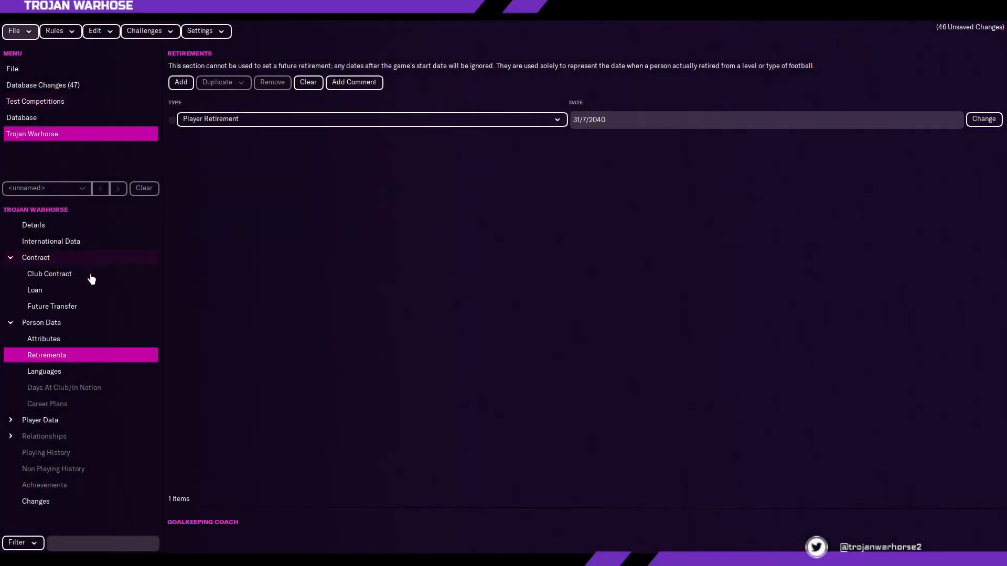
- Set the player's default language to English
{"action": "key", "text": "Down"}
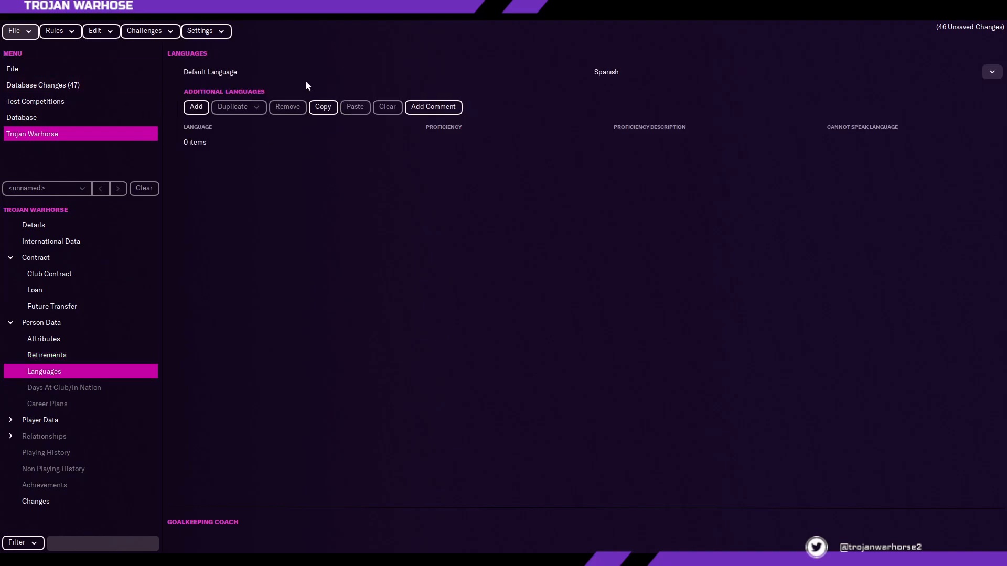
{"action": "left_click", "coordinate": [991, 74]}
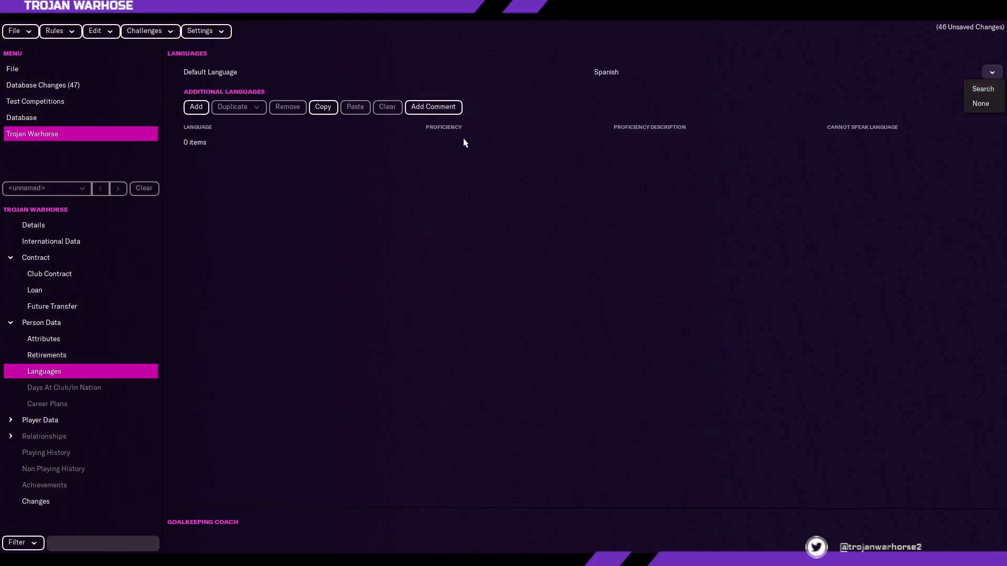
{"action": "left_click", "coordinate": [991, 73]}
{"action": "left_click", "coordinate": [984, 88]}
{"action": "type", "text": "en"}
{"action": "key", "text": "Return"}
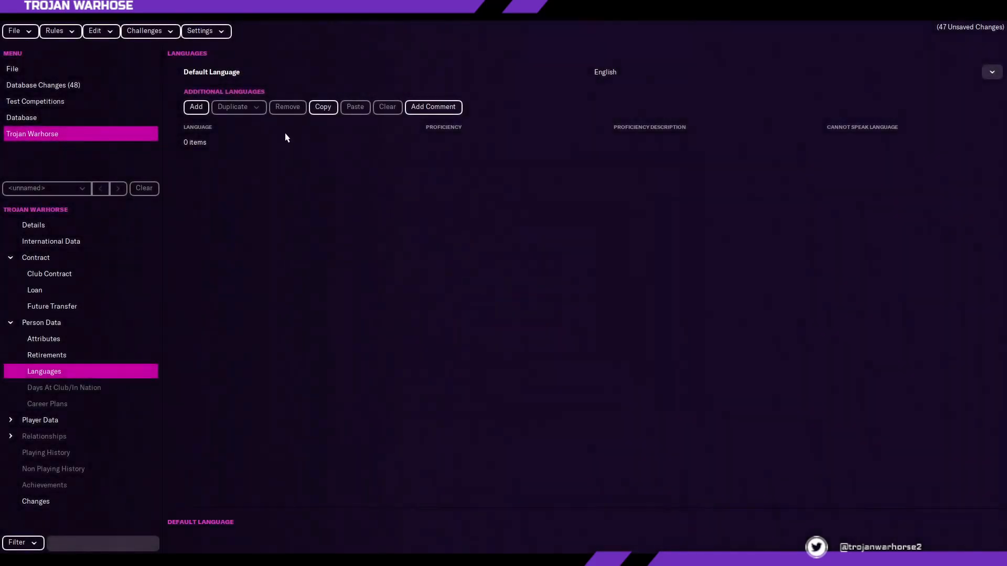
- Add Spanish to the player's additional languages
{"action": "left_click", "coordinate": [202, 109]}
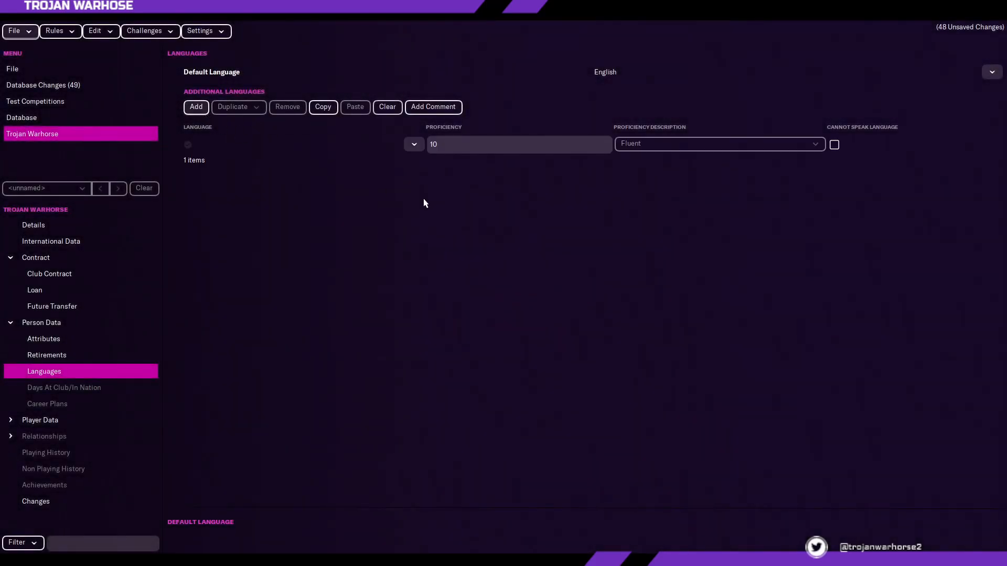
{"action": "left_click", "coordinate": [415, 145]}
{"action": "left_click", "coordinate": [423, 162]}
{"action": "key", "text": "Escape"}
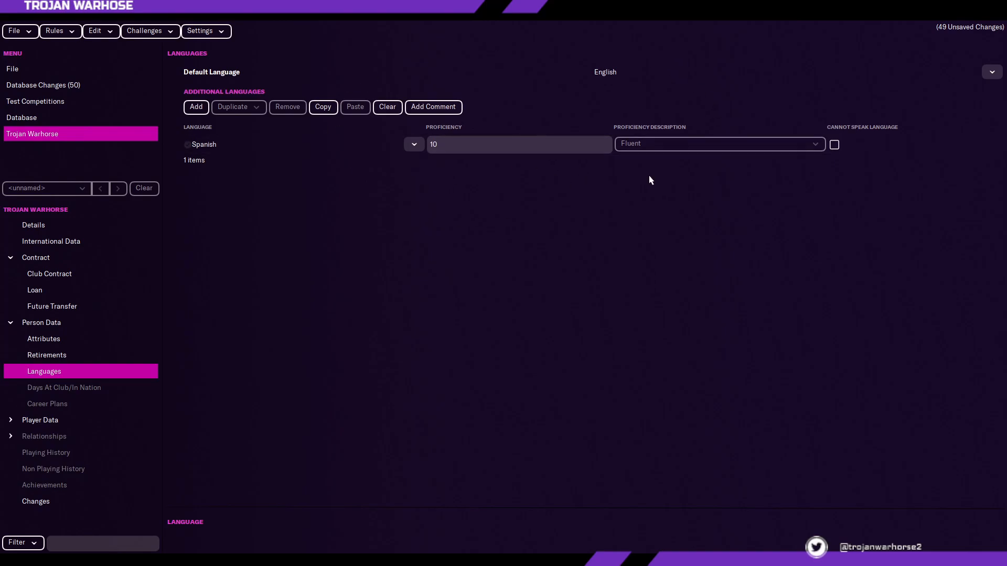
- Add a career plan with the condition Wants to be a, the job Manager and the scope International
{"action": "key", "text": "Down"}
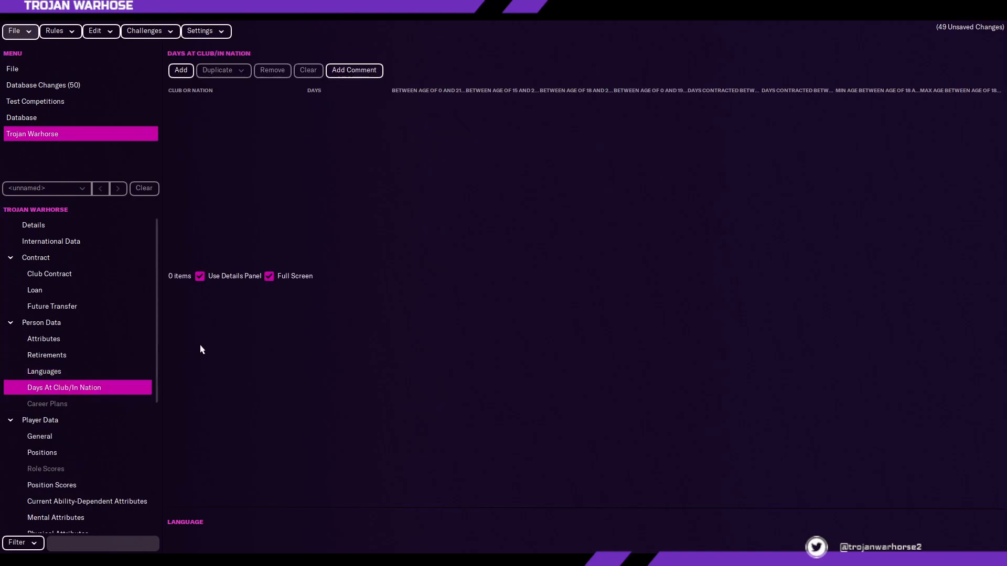
{"action": "left_click", "coordinate": [80, 405]}
{"action": "left_click", "coordinate": [175, 77]}
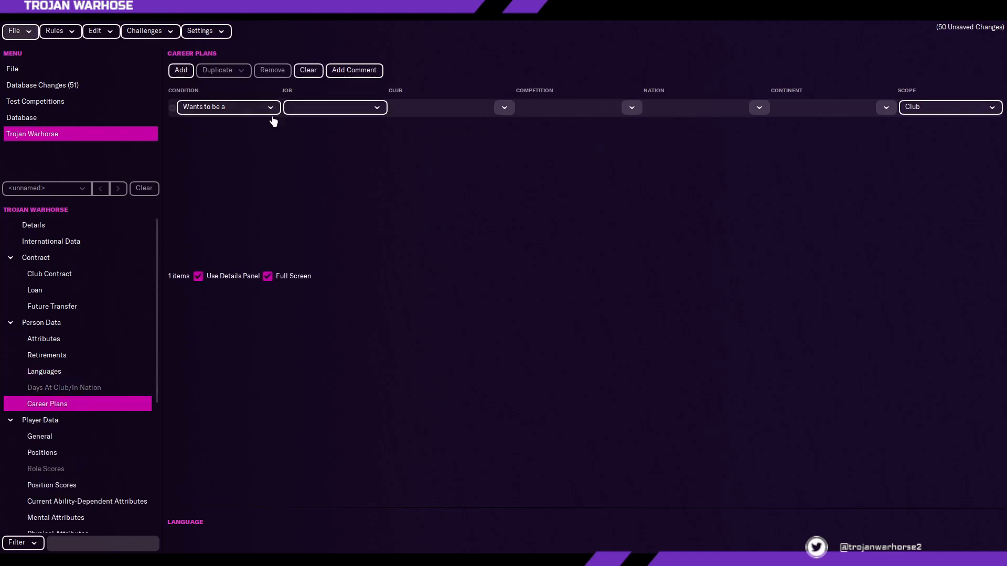
{"action": "left_click", "coordinate": [267, 111]}
{"action": "left_click", "coordinate": [268, 126]}
{"action": "left_click", "coordinate": [313, 111]}
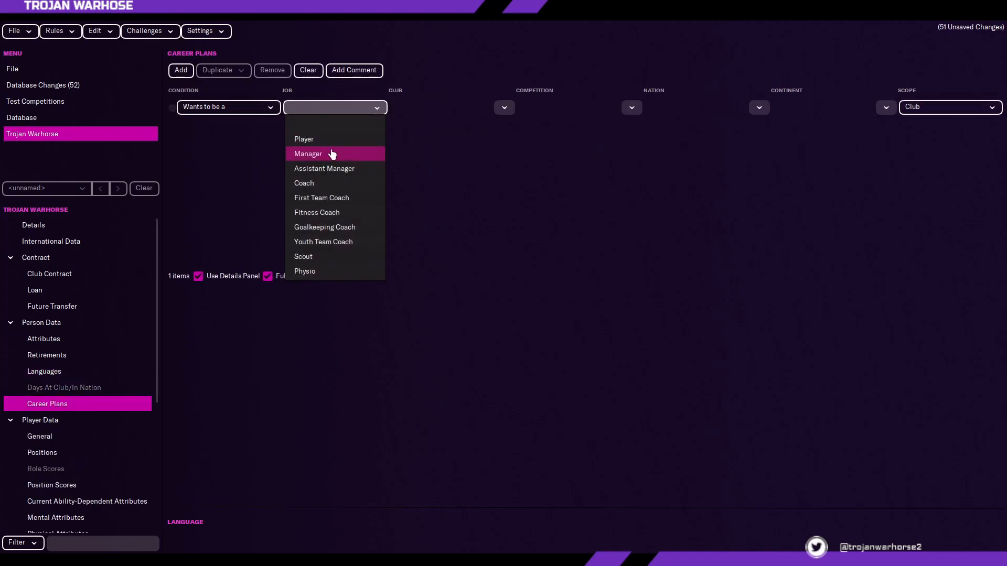
{"action": "left_click", "coordinate": [330, 153]}
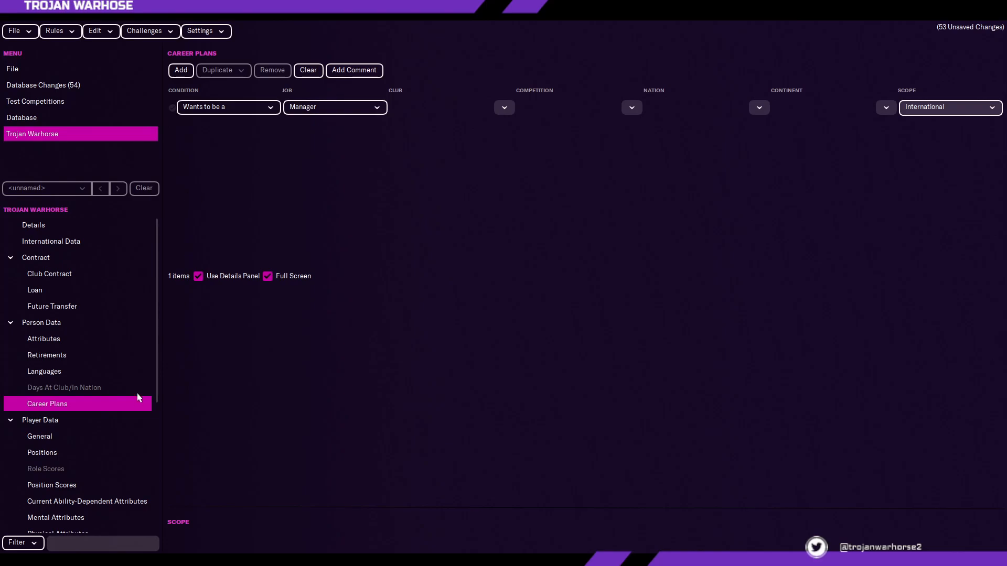
- Add an entry to the player's Days At Club/In Nation data
{"action": "left_click", "coordinate": [97, 389]}
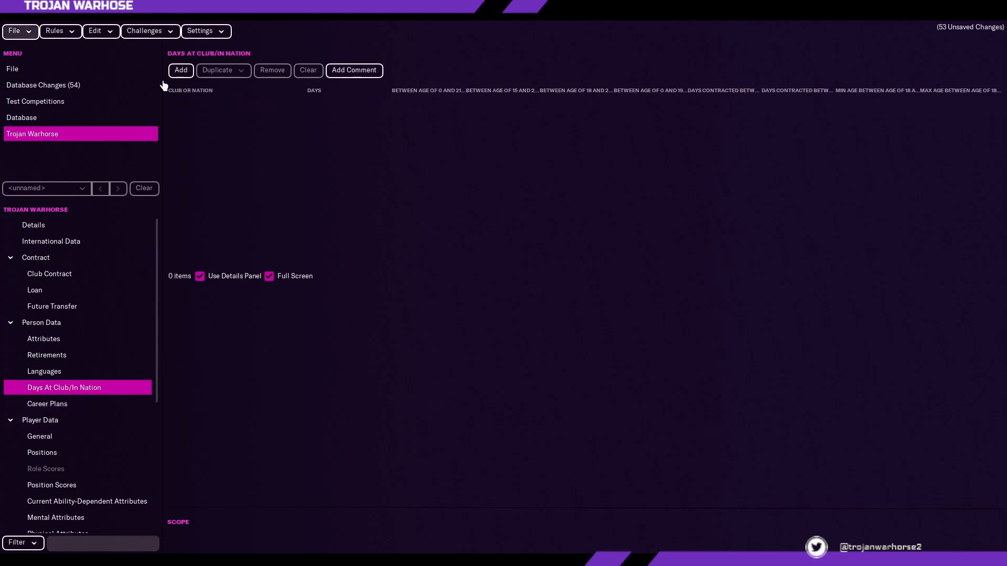
{"action": "left_click", "coordinate": [178, 78]}
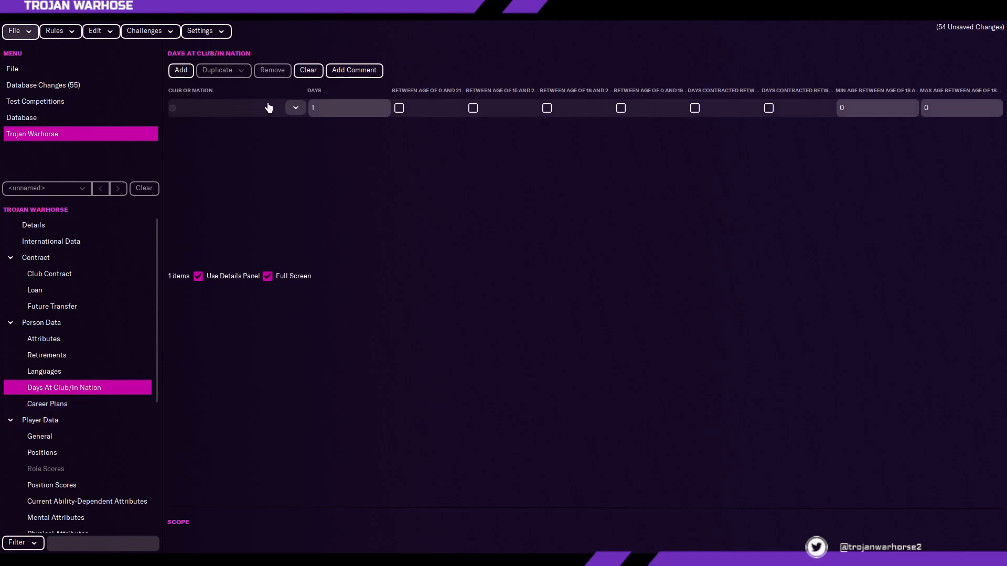
{"action": "left_click", "coordinate": [293, 106]}
{"action": "left_click", "coordinate": [52, 403]}
- Set the player's Current Ability to 110 in the general player data
{"action": "left_click", "coordinate": [55, 440]}
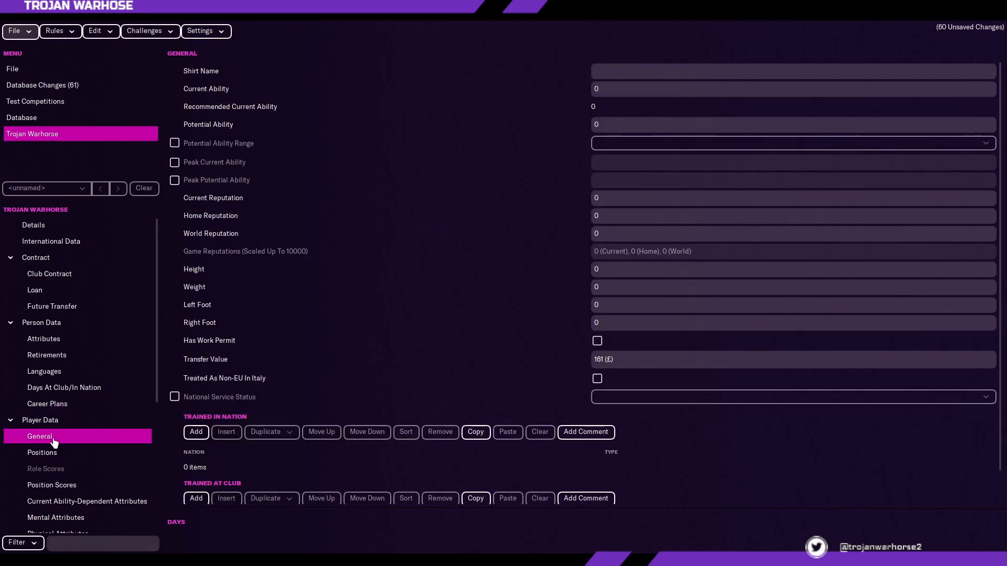
{"action": "key", "text": "Tab"}
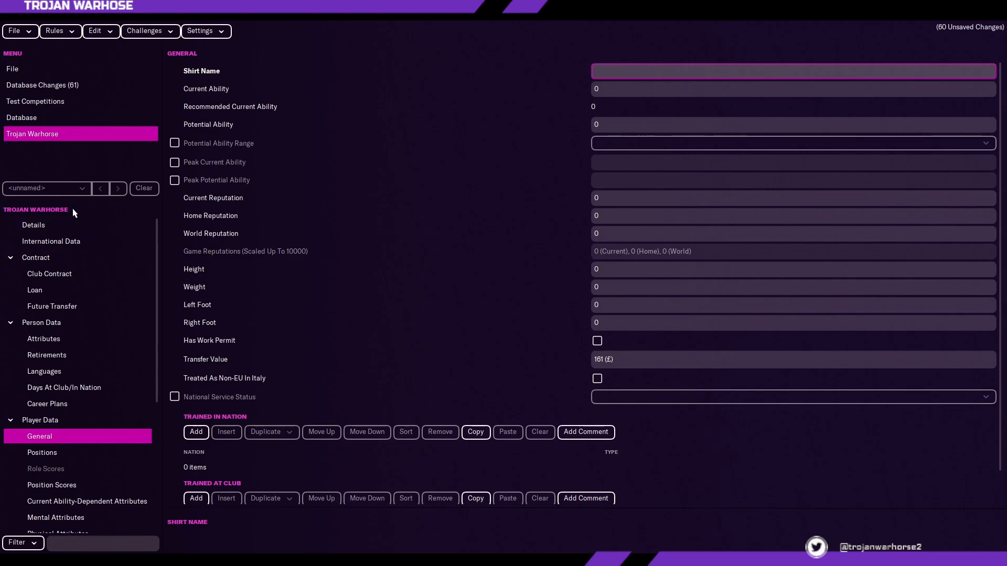
{"action": "left_click", "coordinate": [613, 88]}
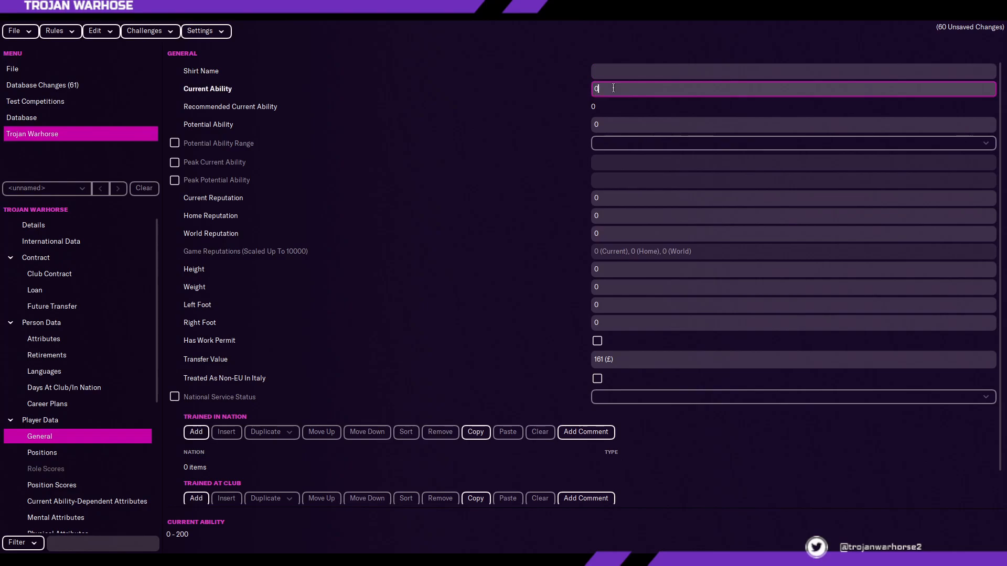
{"action": "double_click", "coordinate": [595, 95]}
{"action": "type", "text": "11"}
{"action": "key", "text": "Tab"}
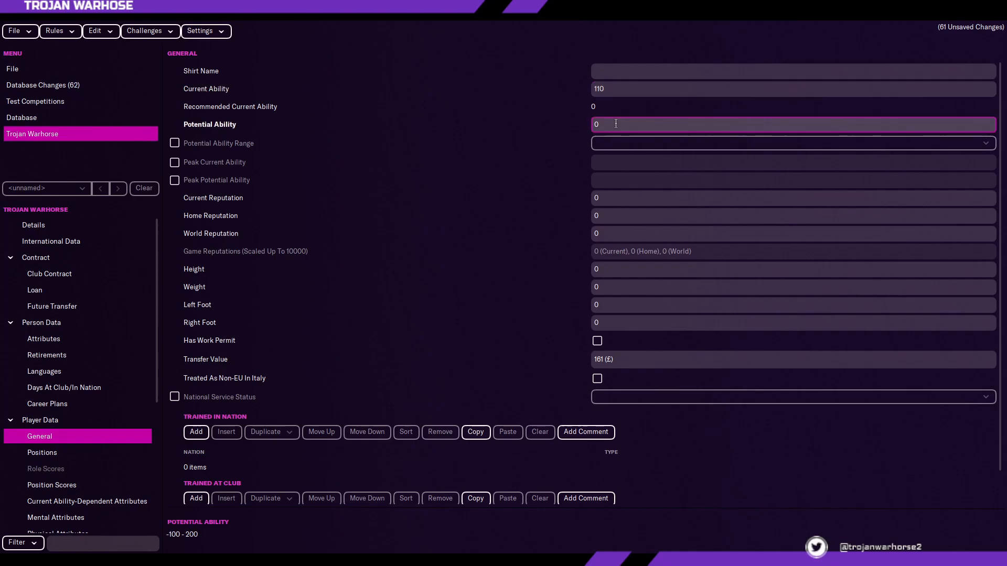
- Try a Potential Ability of 200 for the player, and replace it with another value
{"action": "type", "text": "200"}
{"action": "key", "text": "ctrl+a"}
{"action": "type", "text": "0"}
- Enable the Potential Ability Range and set it to 140-170
{"action": "left_click", "coordinate": [175, 144]}
{"action": "left_click", "coordinate": [603, 143]}
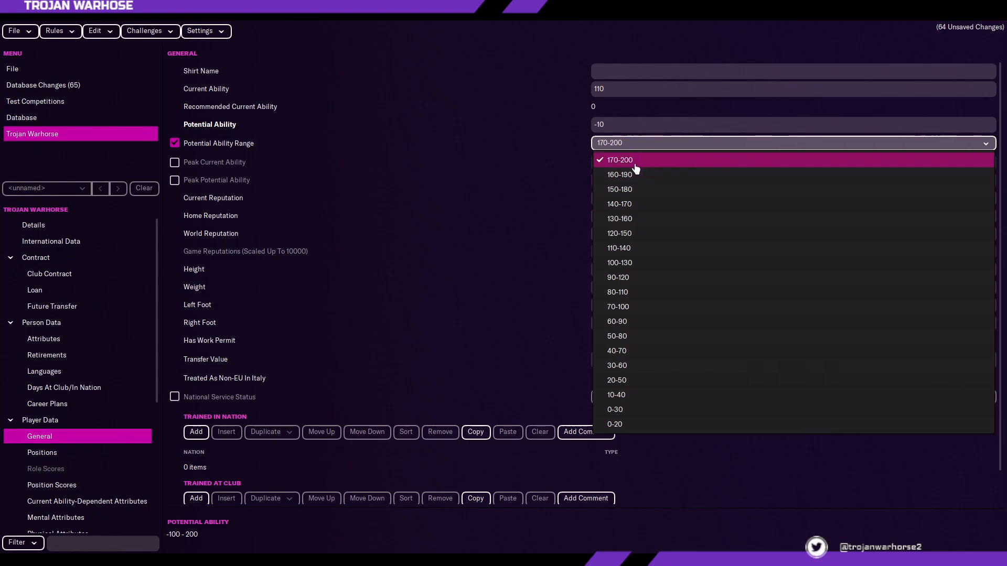
{"action": "left_click", "coordinate": [611, 204]}
- Examine the player's Current, Home and World Reputation fields and their allowed ranges
{"action": "left_click", "coordinate": [604, 201]}
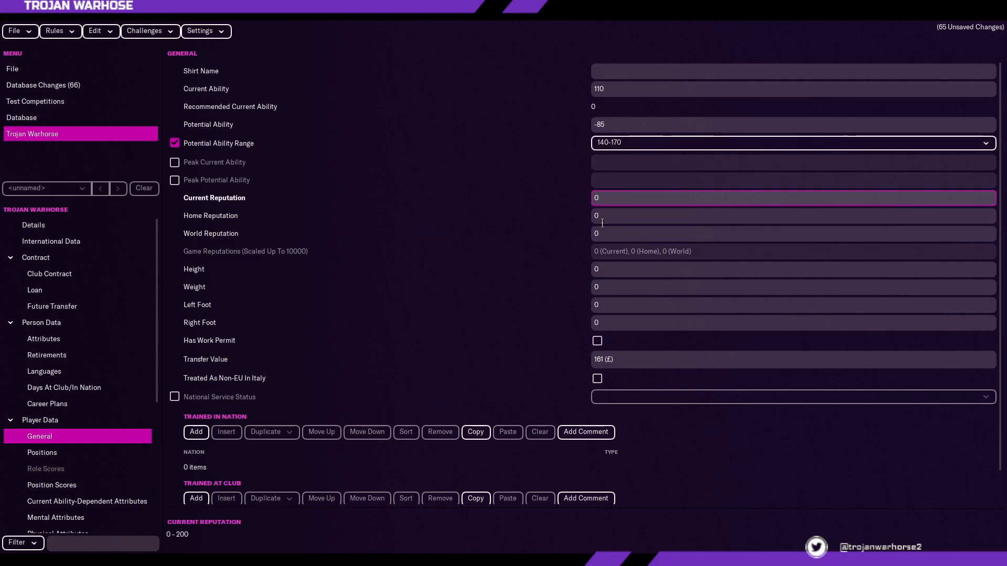
{"action": "left_click", "coordinate": [609, 220]}
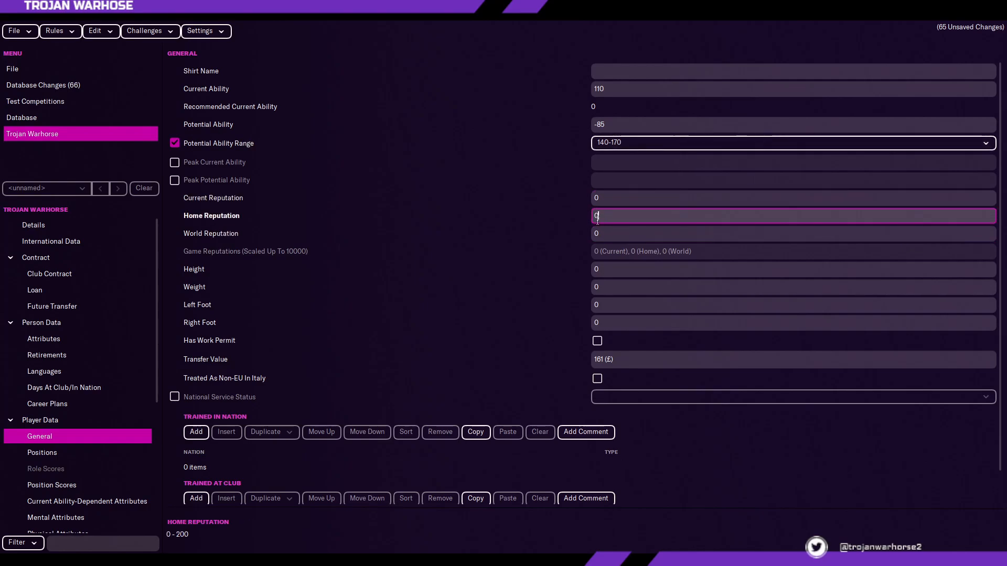
{"action": "left_click", "coordinate": [608, 202]}
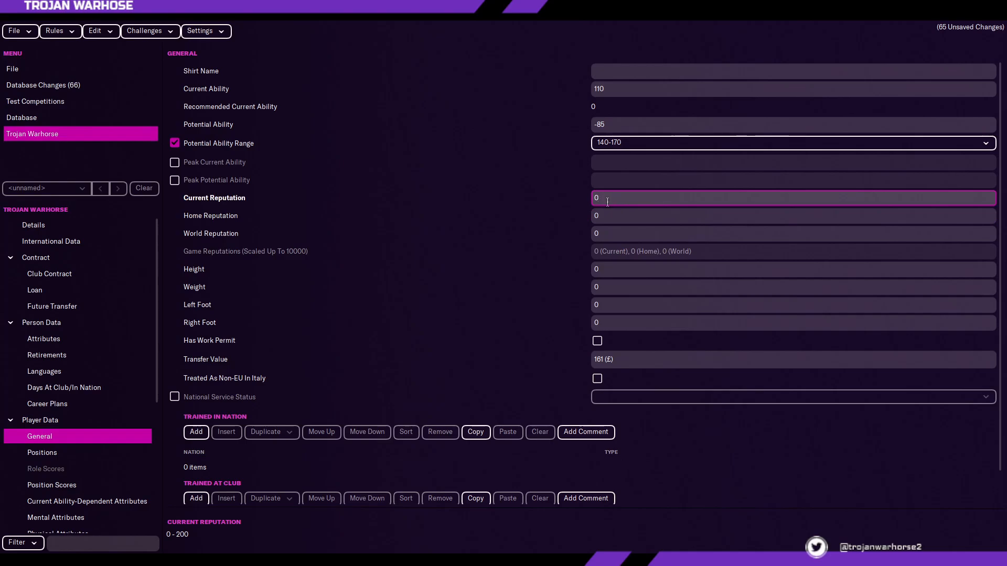
{"action": "key", "text": "ctrl+a"}
{"action": "left_click", "coordinate": [593, 217]}
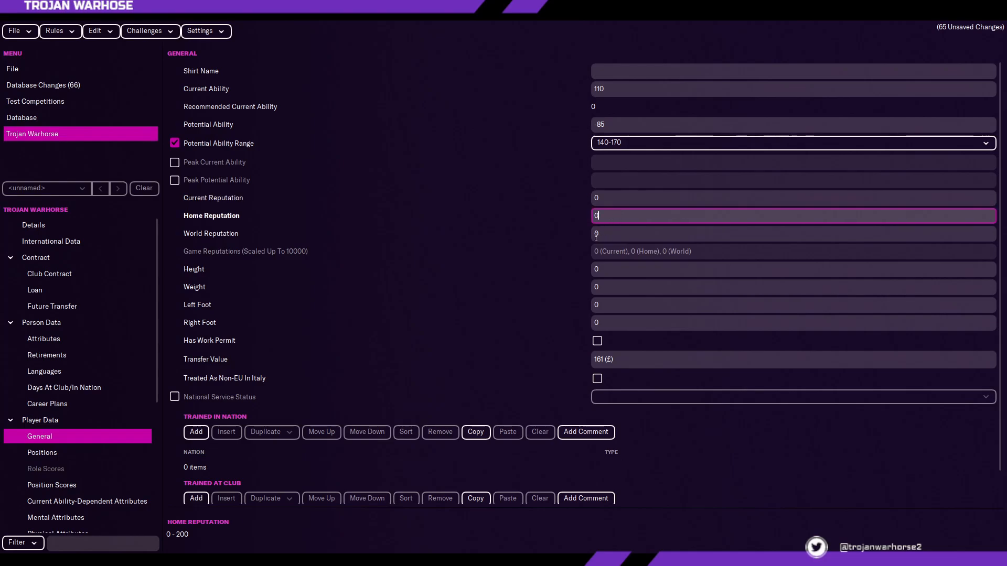
{"action": "left_click", "coordinate": [625, 228]}
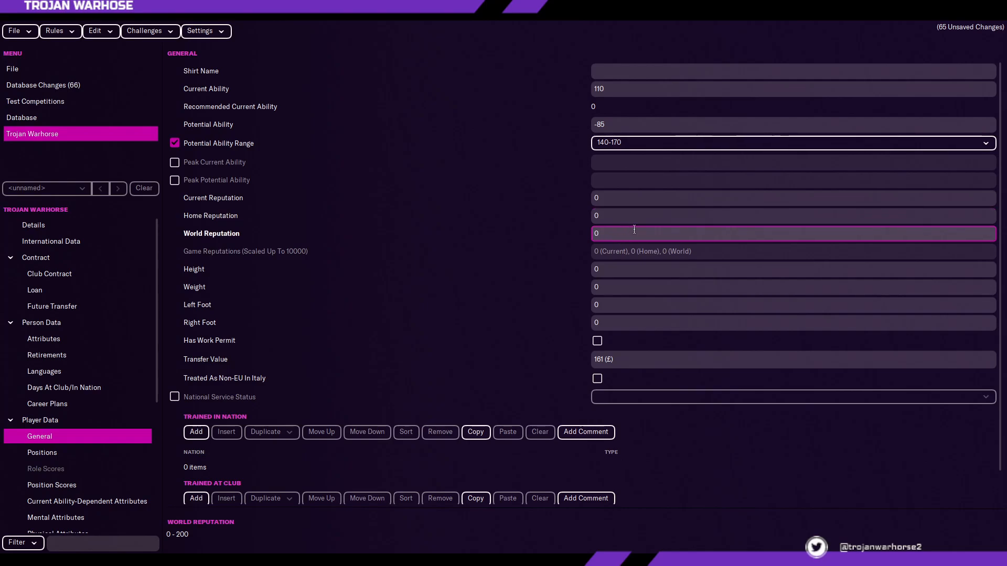
- Set the player's Height to 175 and Weight to 80
{"action": "left_click", "coordinate": [619, 269]}
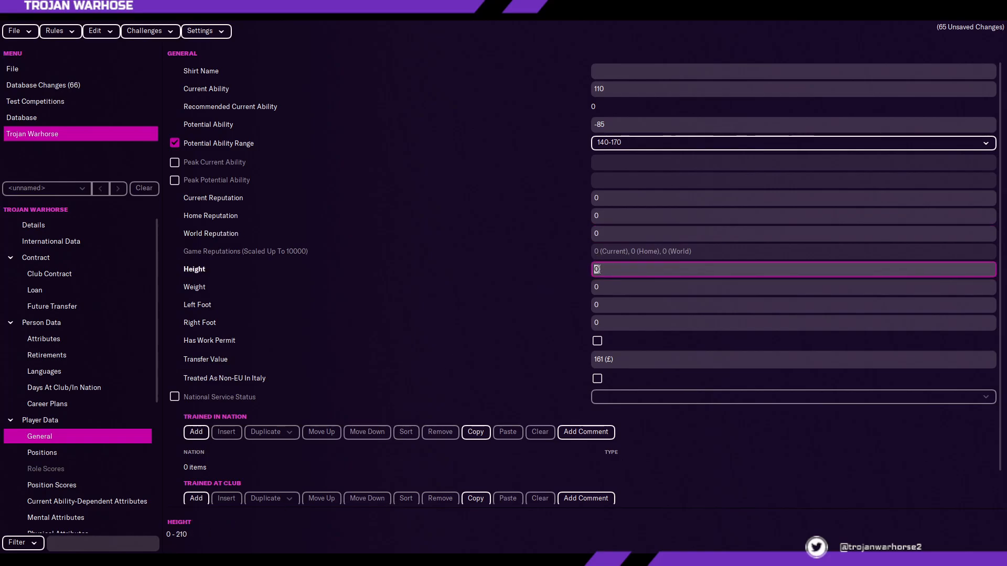
{"action": "type", "text": "175"}
{"action": "left_click", "coordinate": [596, 286]}
{"action": "type", "text": "80"}
- Rate the player's Left Foot 20 and Right Foot 8
{"action": "left_click", "coordinate": [622, 303]}
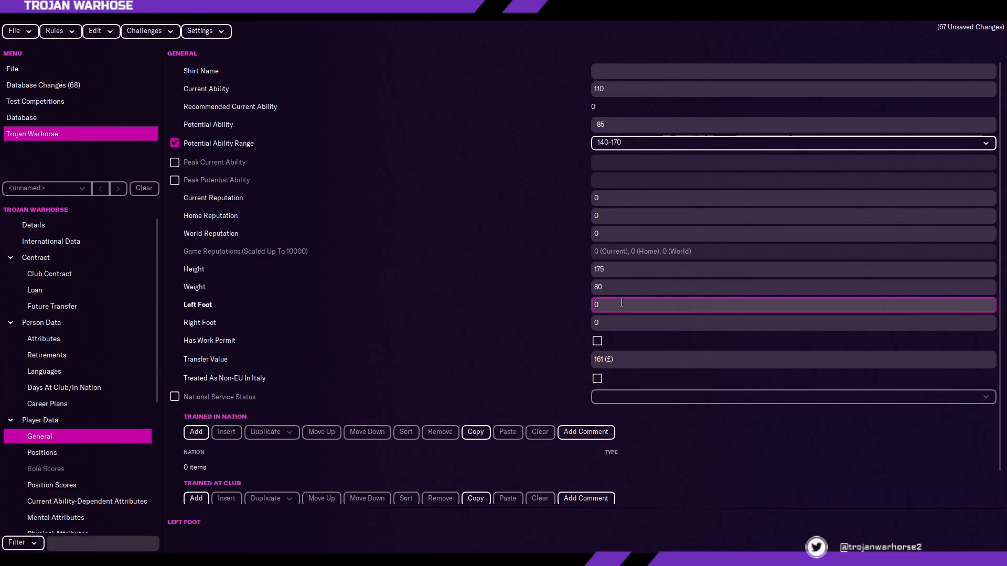
{"action": "key", "text": "Tab"}
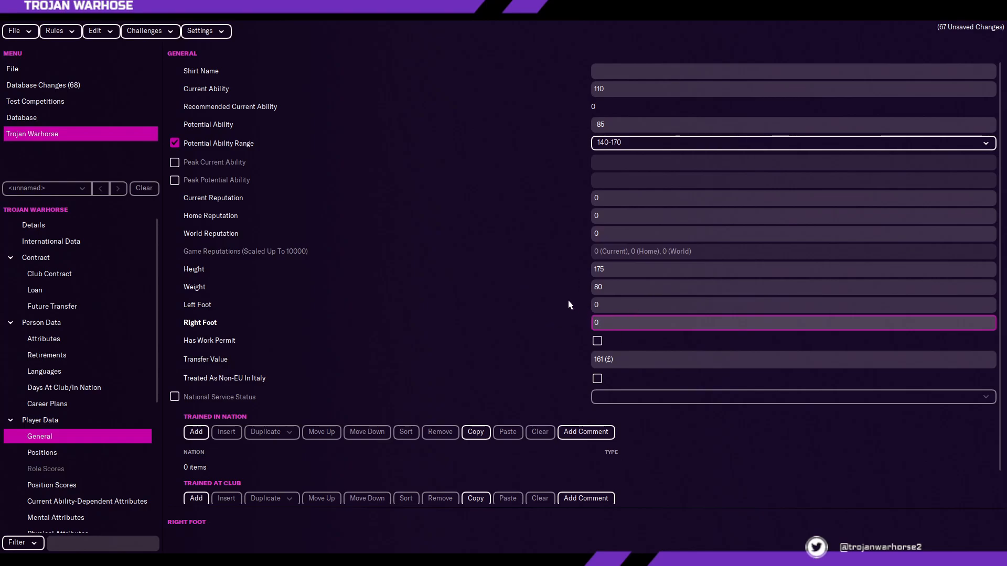
{"action": "left_click", "coordinate": [598, 306]}
{"action": "type", "text": "19"}
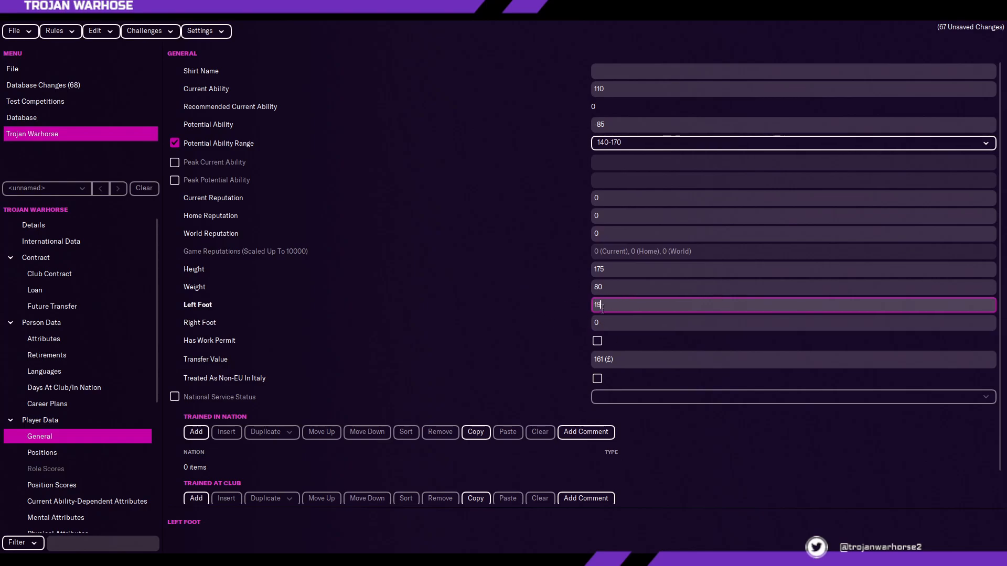
{"action": "key", "text": "BackSpace"}
{"action": "key", "text": "BackSpace"}
{"action": "type", "text": "20"}
{"action": "key", "text": "Tab"}
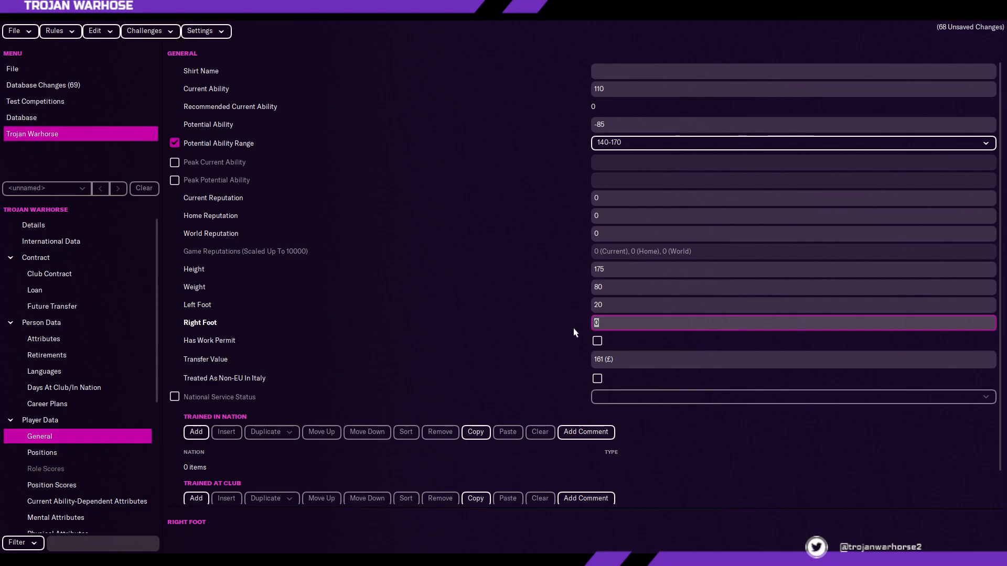
{"action": "type", "text": "8"}
- Give the player a work permit and set the Transfer Value to £1,000,000
{"action": "left_click", "coordinate": [597, 340]}
{"action": "left_click", "coordinate": [600, 362]}
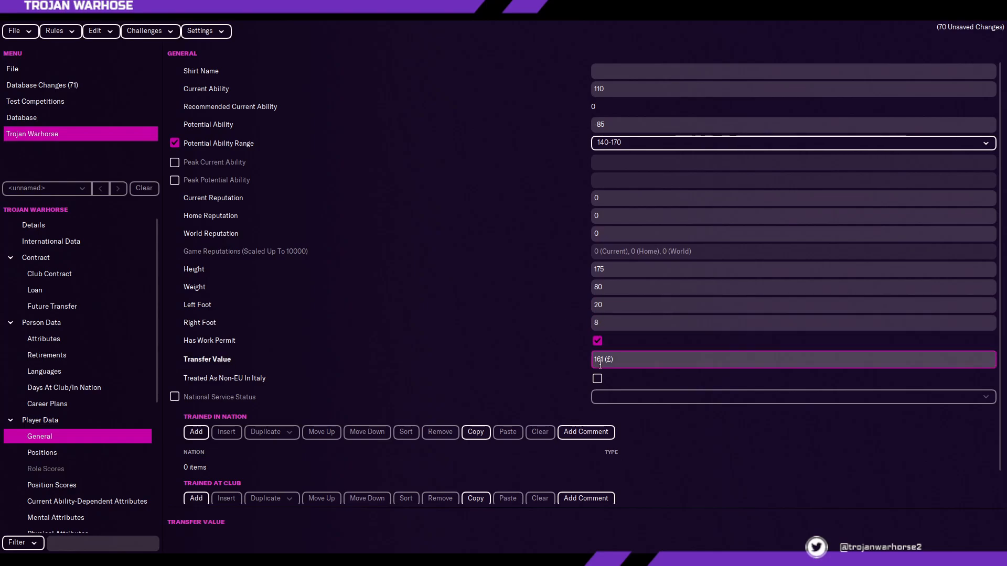
{"action": "left_click_drag", "start_coordinate": [618, 360], "coordinate": [498, 358]}
{"action": "key", "text": "BackSpace"}
{"action": "type", "text": "0"}
{"action": "key", "text": "Return"}
{"action": "left_click_drag", "start_coordinate": [600, 360], "coordinate": [588, 369]}
{"action": "type", "text": "1000000"}
- Add a Trained In Nation entry for the player and open the Positions data
{"action": "scroll", "coordinate": [341, 388], "scroll_direction": "down", "scroll_amount": 1}
{"action": "left_click", "coordinate": [196, 396]}
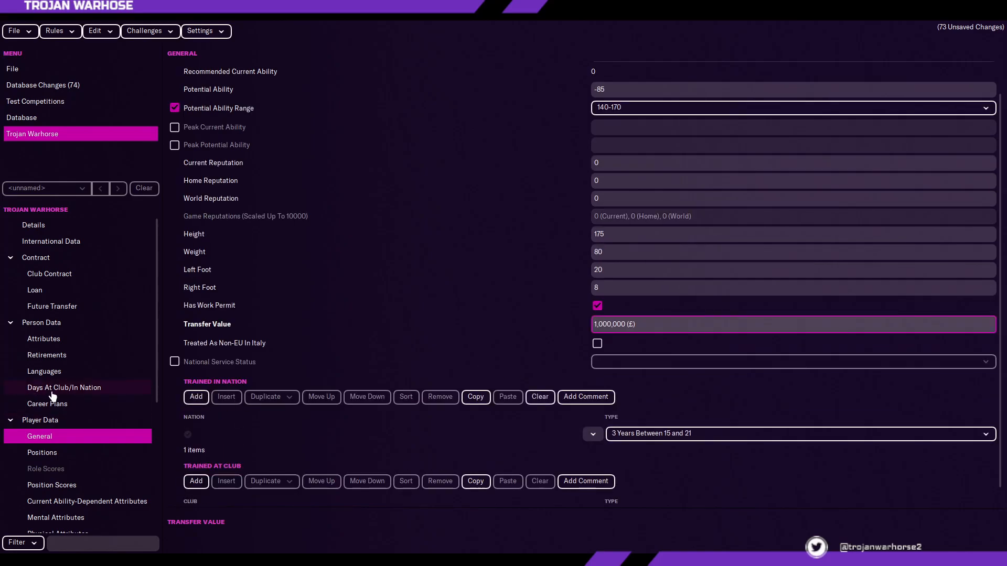
{"action": "left_click", "coordinate": [42, 453]}
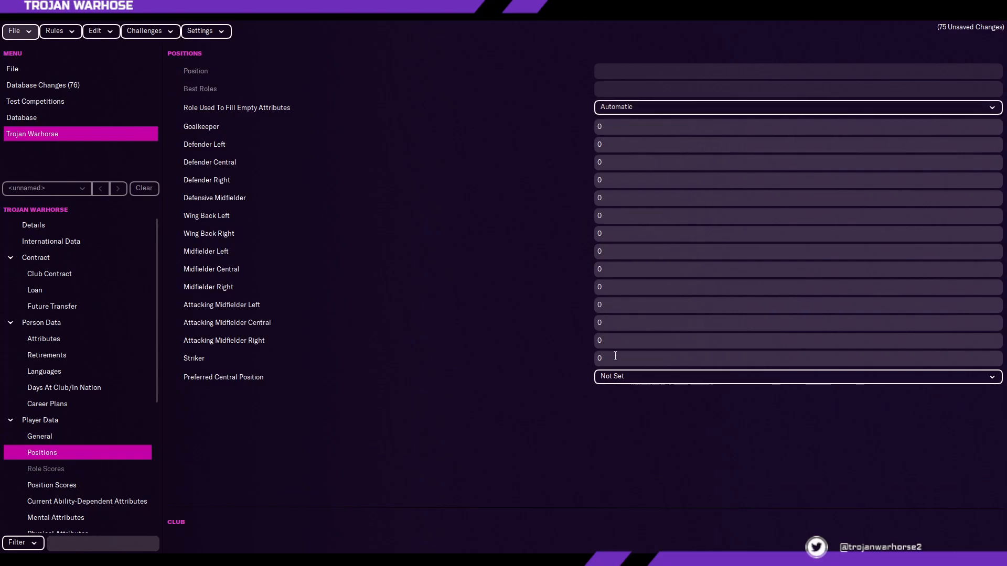
- Rate the player 20 as Attacking Midfielder Central and 13 as Attacking Midfielder Left
{"action": "left_click", "coordinate": [609, 321]}
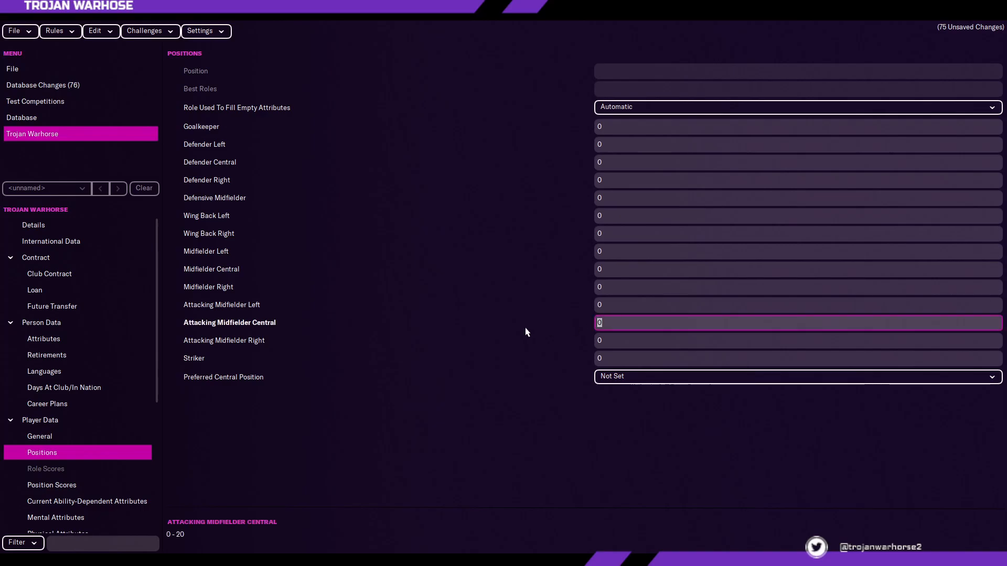
{"action": "type", "text": "20"}
{"action": "left_click", "coordinate": [613, 303]}
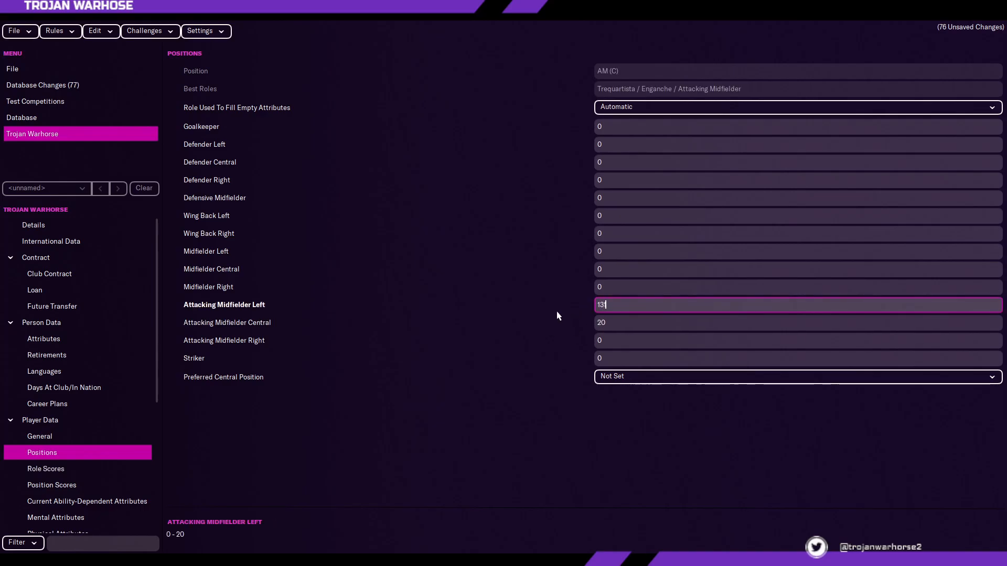
- Review the player's role scores sorted from highest to lowest, and examine the position scores
{"action": "left_click", "coordinate": [45, 469]}
{"action": "left_click", "coordinate": [812, 92]}
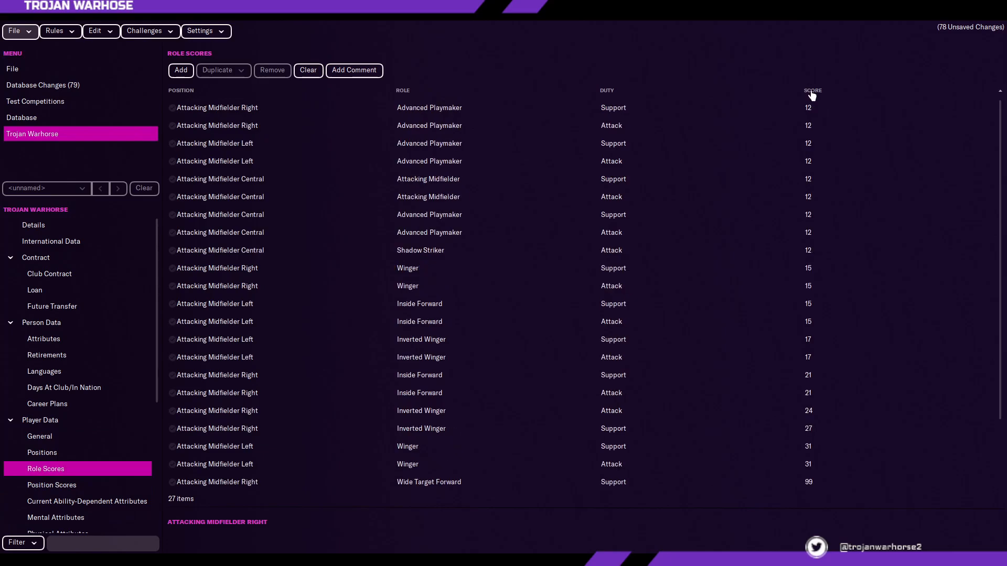
{"action": "left_click", "coordinate": [812, 92]}
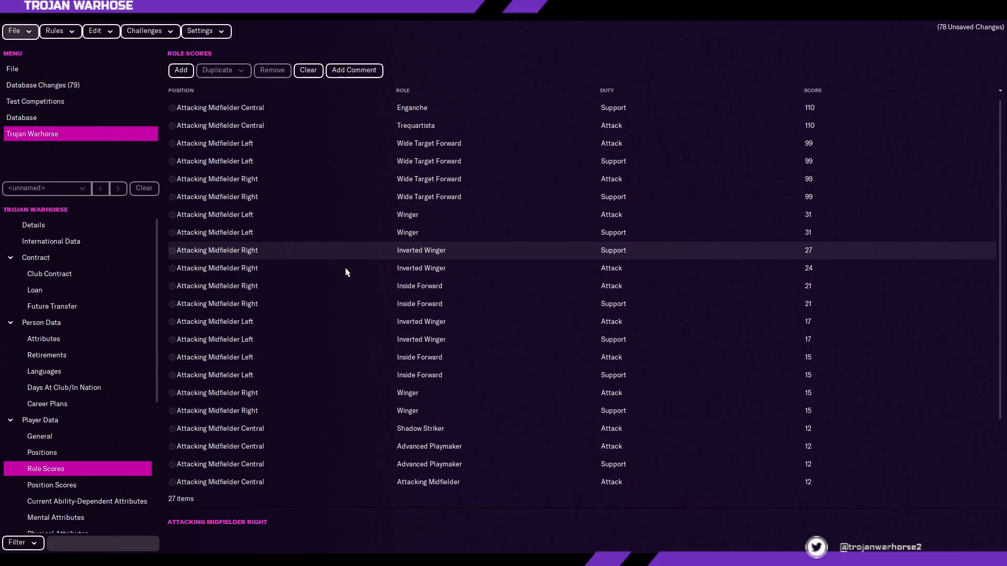
{"action": "scroll", "coordinate": [92, 488], "scroll_direction": "down", "scroll_amount": 2}
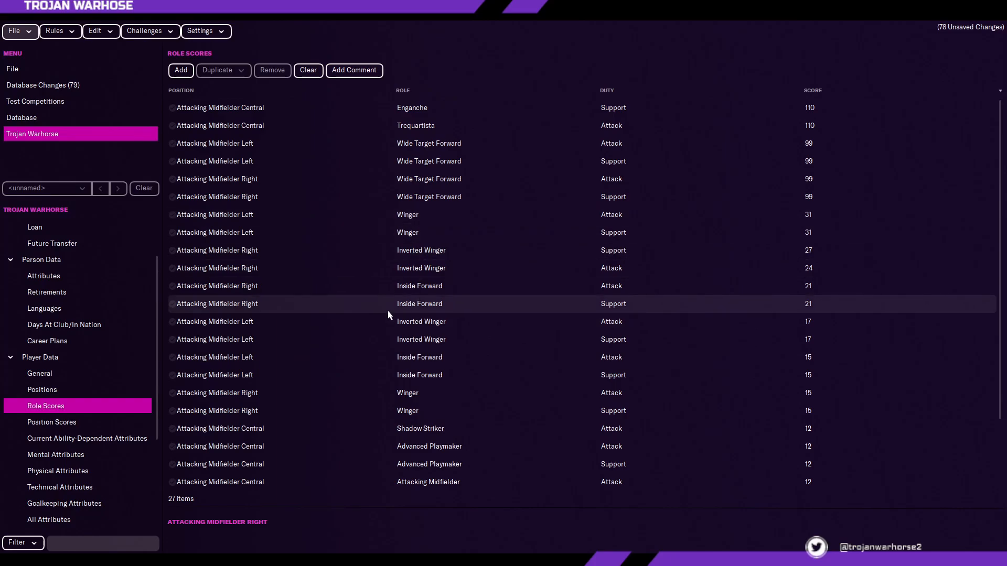
{"action": "left_click", "coordinate": [99, 422]}
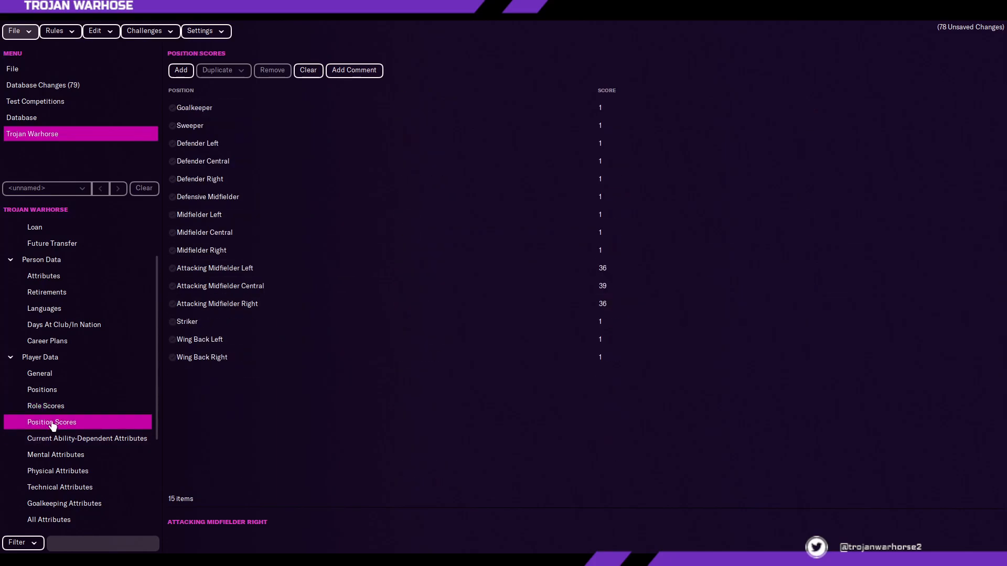
- Look over the player's mental, physical and current ability-dependent attributes
{"action": "left_click", "coordinate": [95, 438]}
{"action": "left_click", "coordinate": [88, 454]}
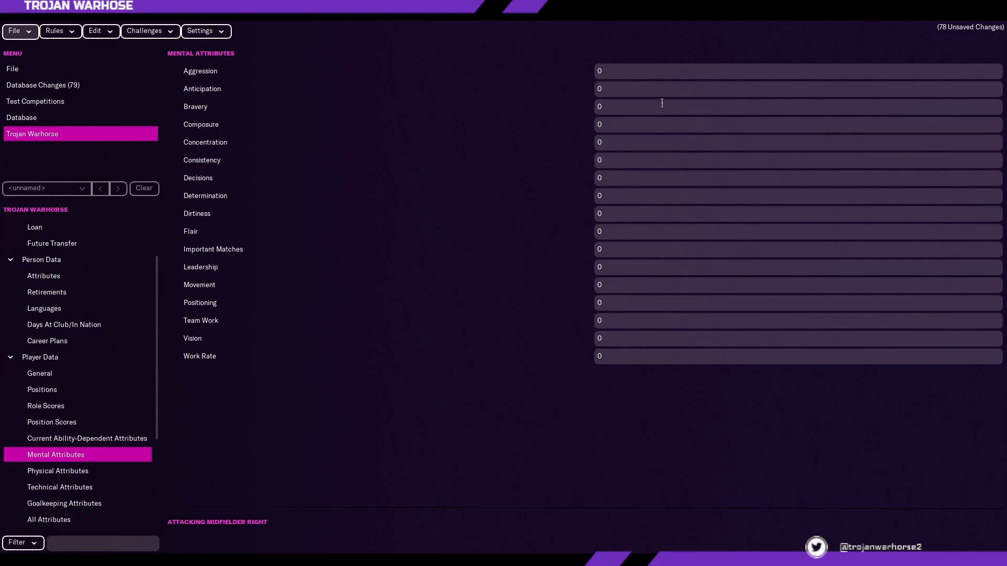
{"action": "left_click", "coordinate": [612, 353]}
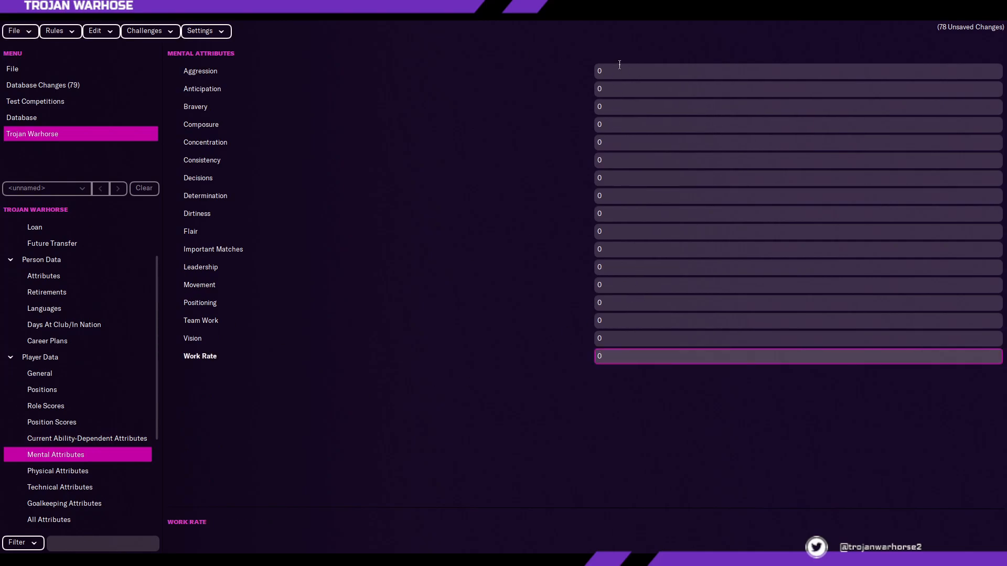
{"action": "left_click", "coordinate": [127, 472]}
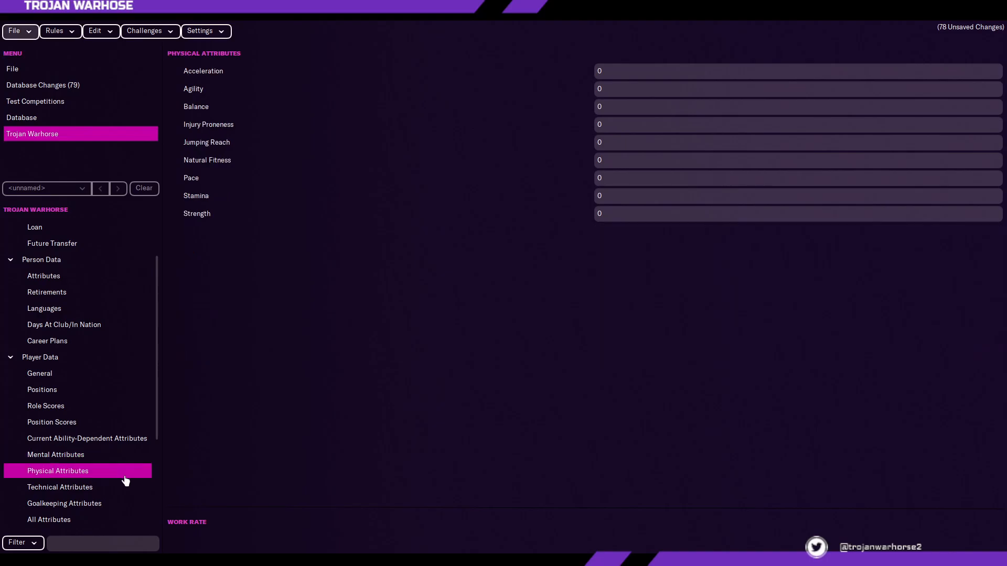
{"action": "left_click", "coordinate": [116, 442]}
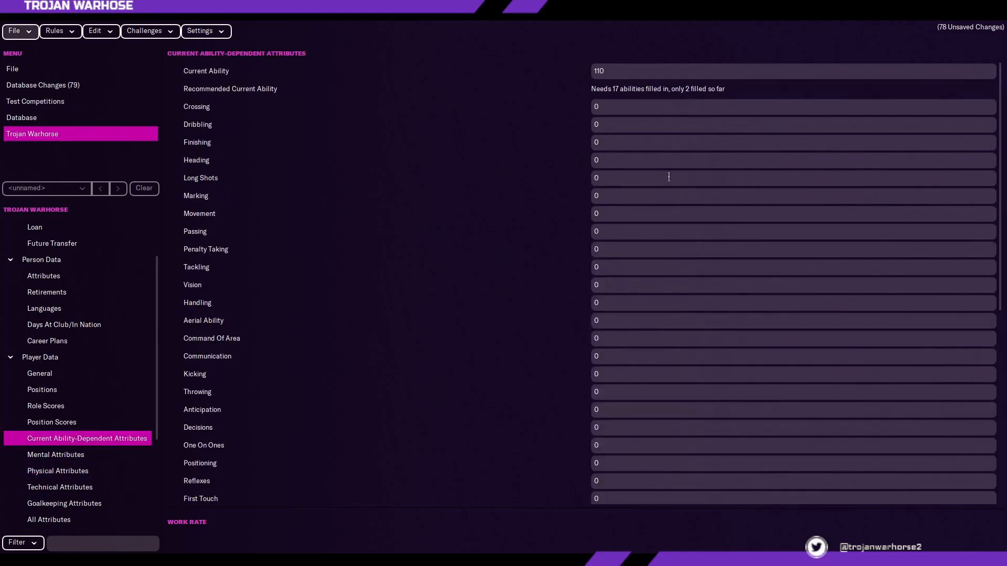
{"action": "scroll", "coordinate": [638, 478], "scroll_direction": "down", "scroll_amount": 5}
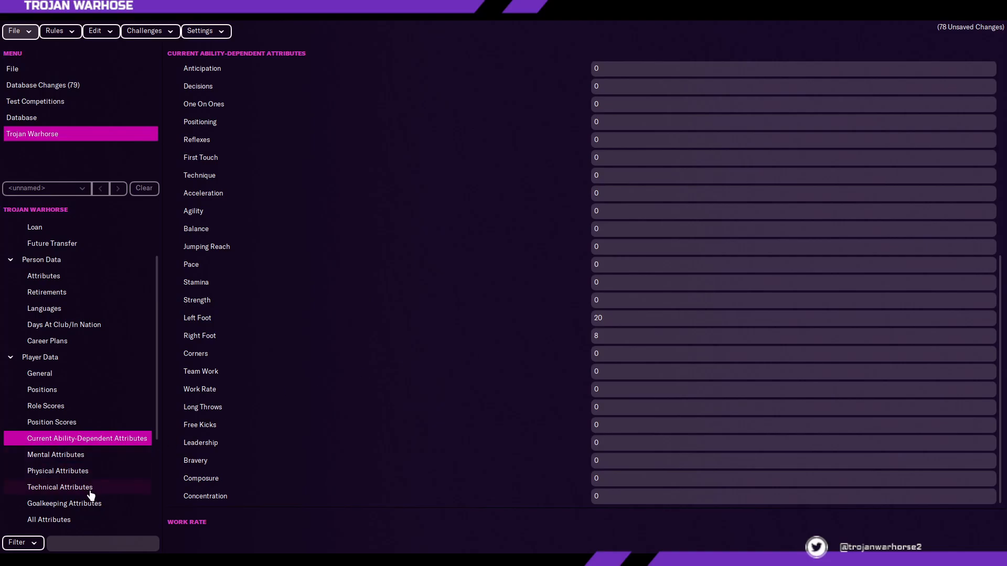
- Examine the list of all attributes and compare it with the weightings sorted by value in descending order
{"action": "left_click", "coordinate": [79, 505]}
{"action": "left_click", "coordinate": [74, 520]}
{"action": "scroll", "coordinate": [105, 459], "scroll_direction": "down", "scroll_amount": 3}
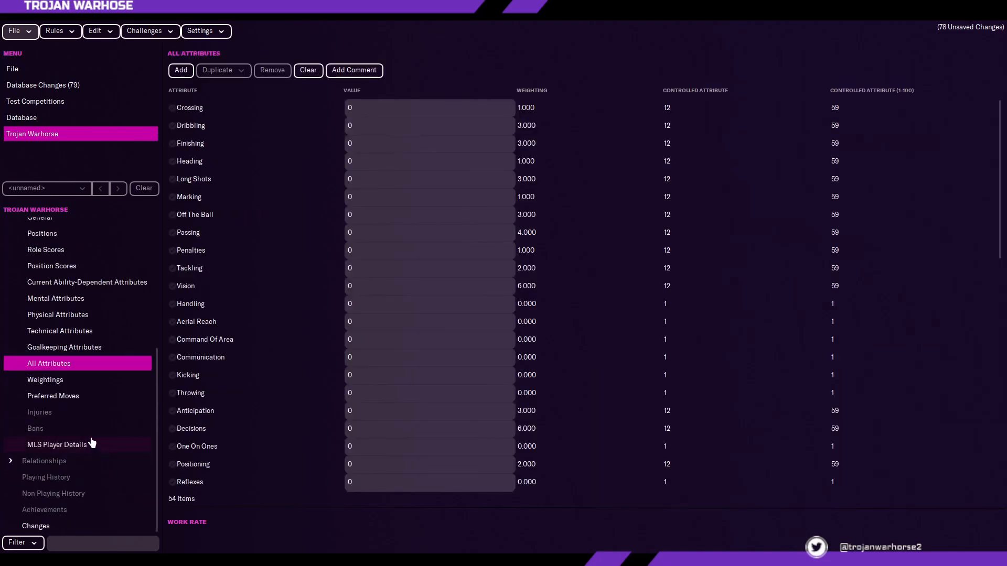
{"action": "left_click", "coordinate": [69, 380]}
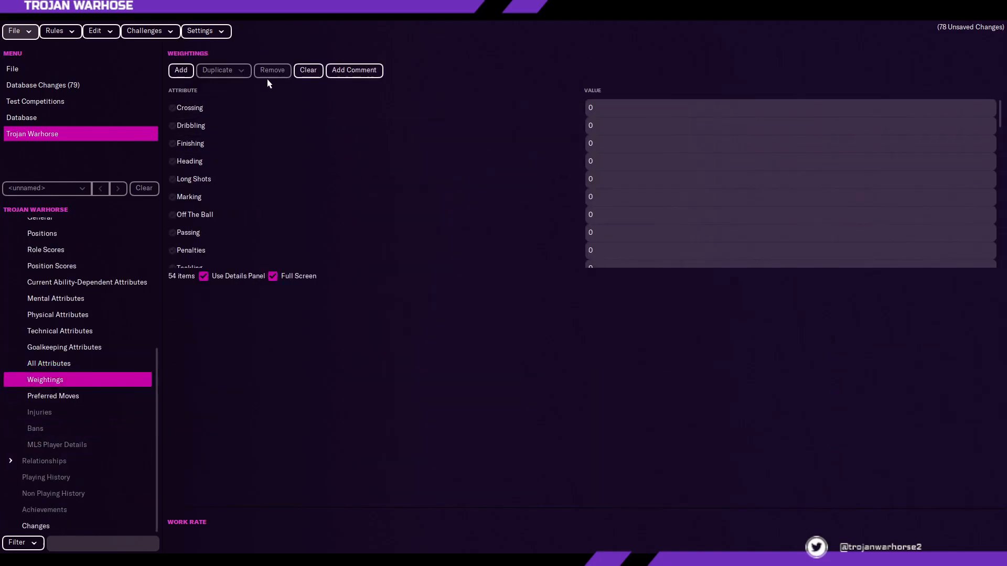
{"action": "left_click", "coordinate": [81, 367]}
{"action": "scroll", "coordinate": [347, 252], "scroll_direction": "down", "scroll_amount": 10}
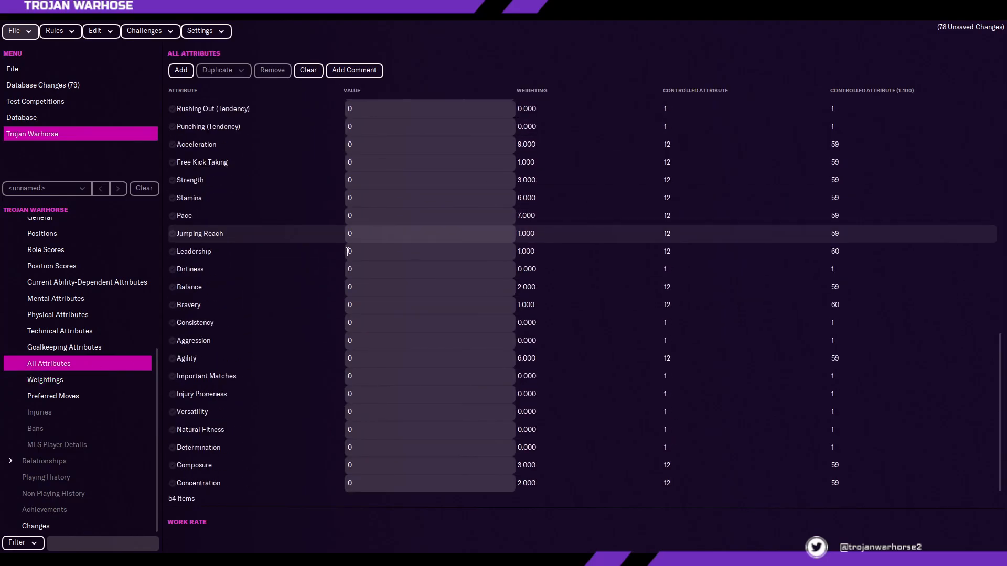
{"action": "left_click", "coordinate": [101, 378]}
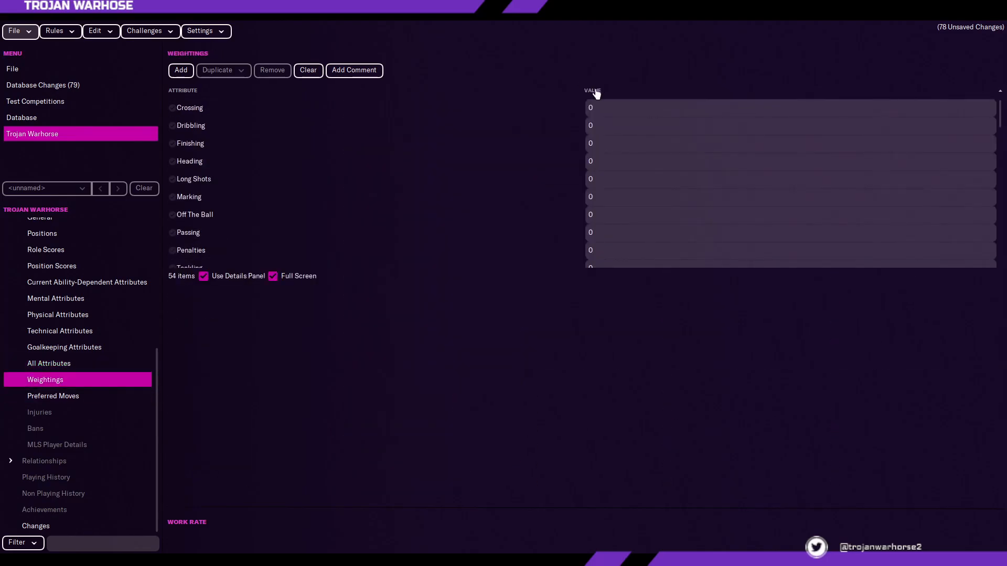
{"action": "left_click", "coordinate": [596, 92]}
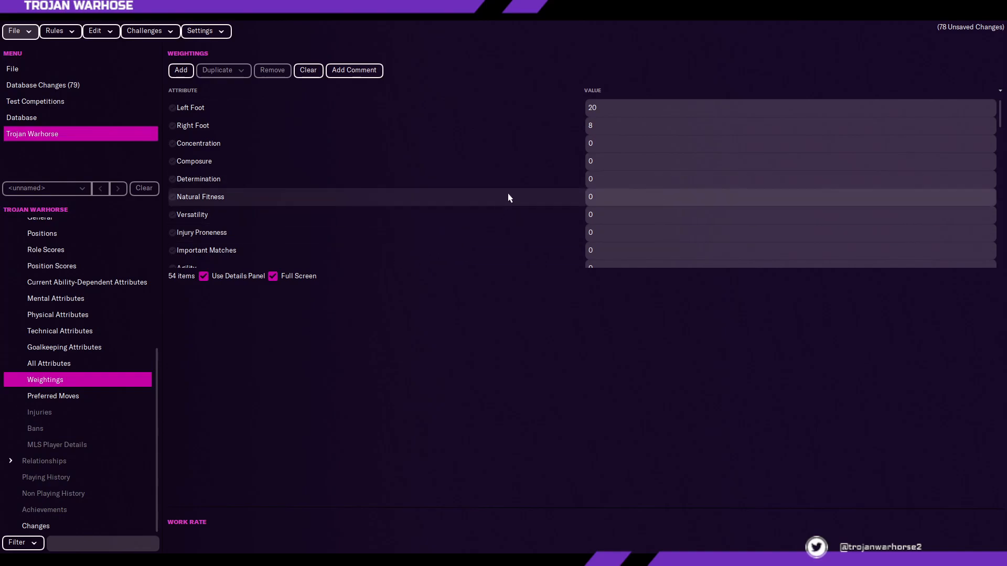
- Try out a new ban entry for the player, viewing the available ban types, and remove the entry again
{"action": "left_click", "coordinate": [116, 428]}
{"action": "left_click", "coordinate": [181, 70]}
{"action": "left_click", "coordinate": [265, 107]}
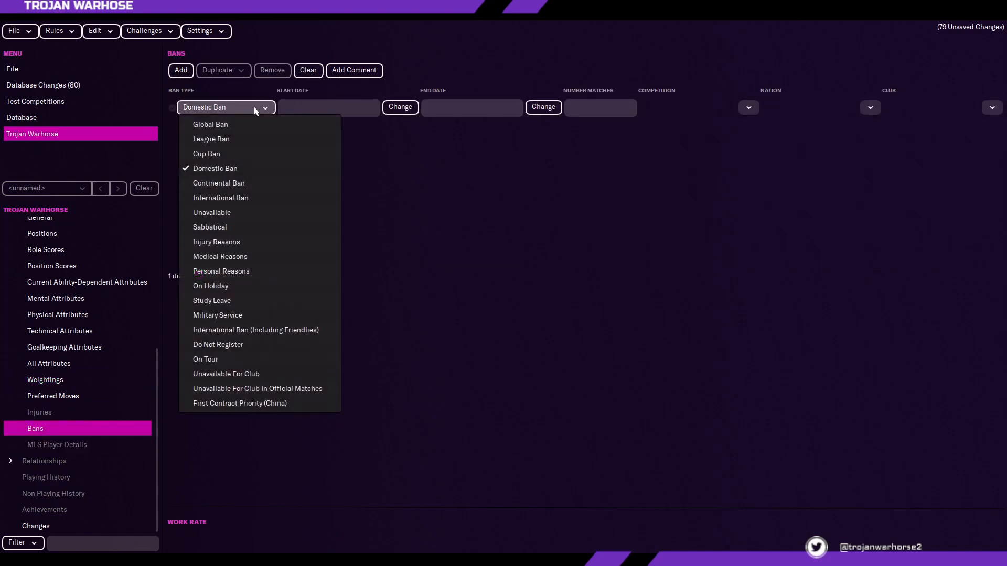
{"action": "left_click", "coordinate": [575, 96]}
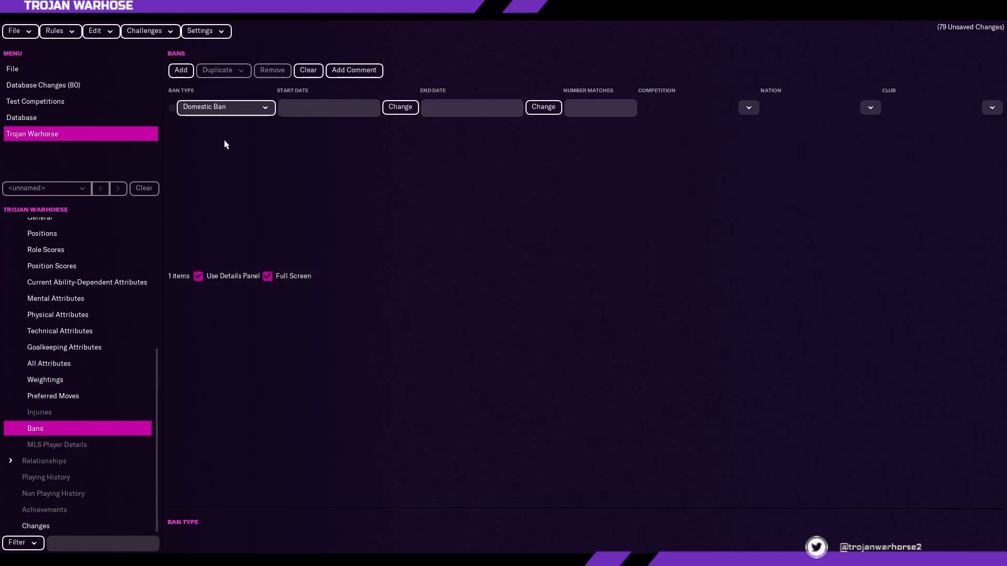
{"action": "left_click", "coordinate": [172, 113]}
{"action": "left_click", "coordinate": [272, 70]}
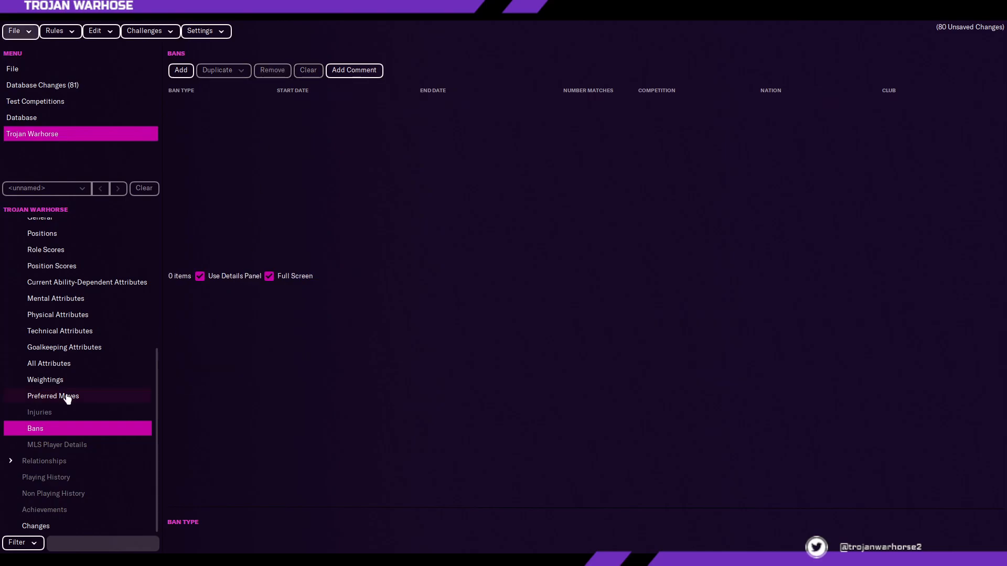
- Try out an achievement entry for Liverpool as Winner of the European Champions Cup, and remove the entry again
{"action": "left_click", "coordinate": [112, 485]}
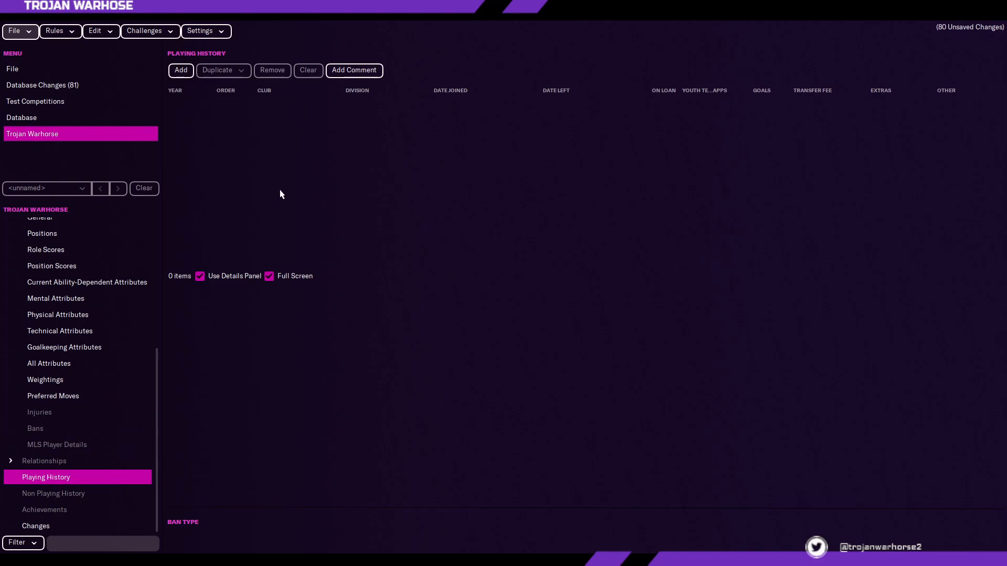
{"action": "left_click", "coordinate": [105, 510]}
{"action": "left_click", "coordinate": [181, 69]}
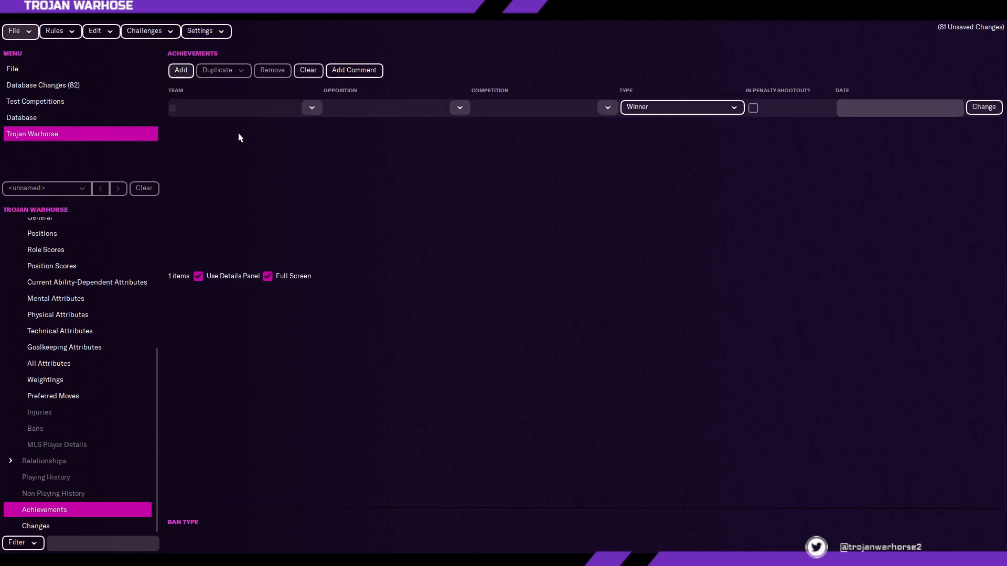
{"action": "left_click", "coordinate": [314, 109]}
{"action": "left_click", "coordinate": [325, 120]}
{"action": "left_click", "coordinate": [459, 108]}
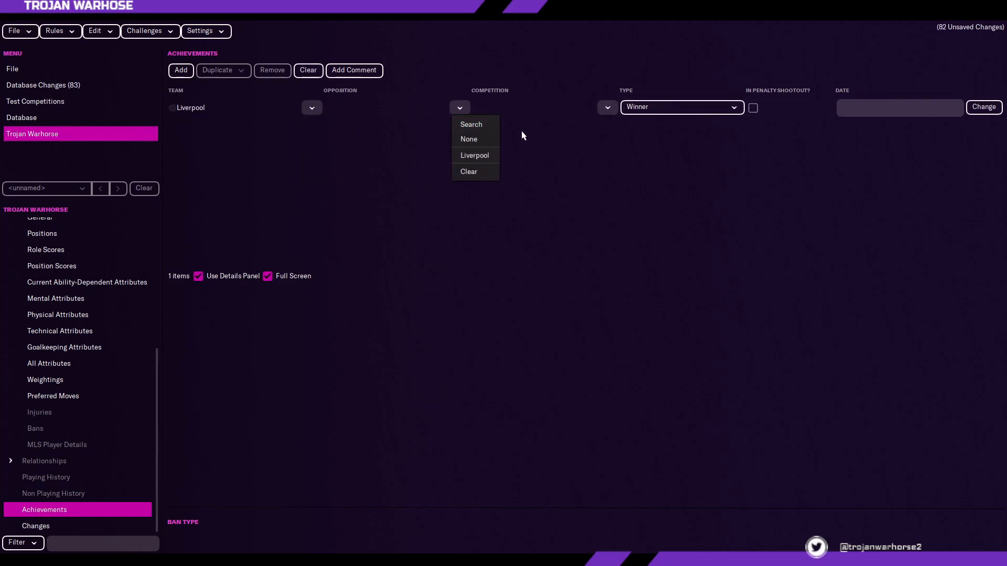
{"action": "left_click", "coordinate": [607, 108]}
{"action": "left_click", "coordinate": [614, 124]}
{"action": "left_click", "coordinate": [684, 108]}
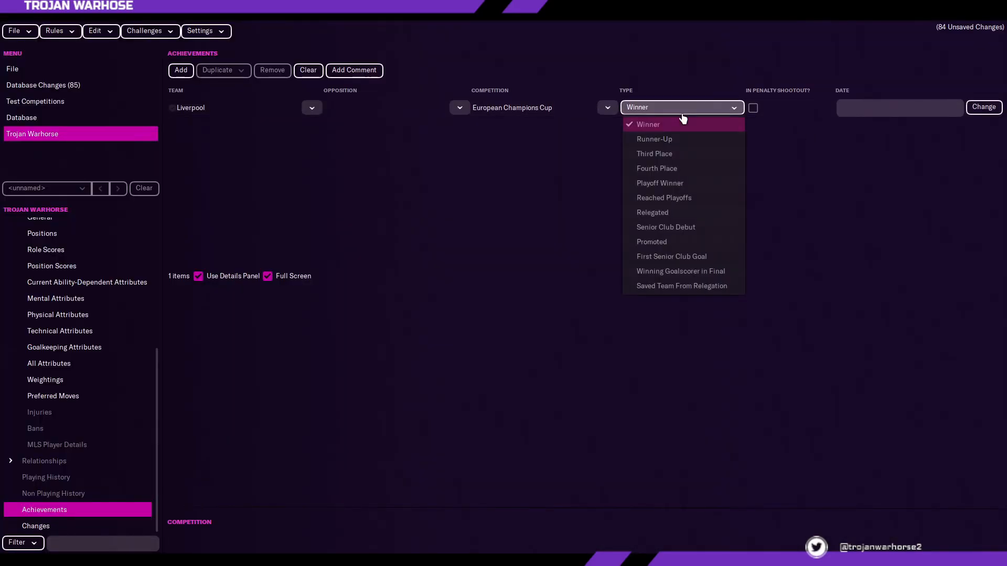
{"action": "left_click", "coordinate": [730, 108]}
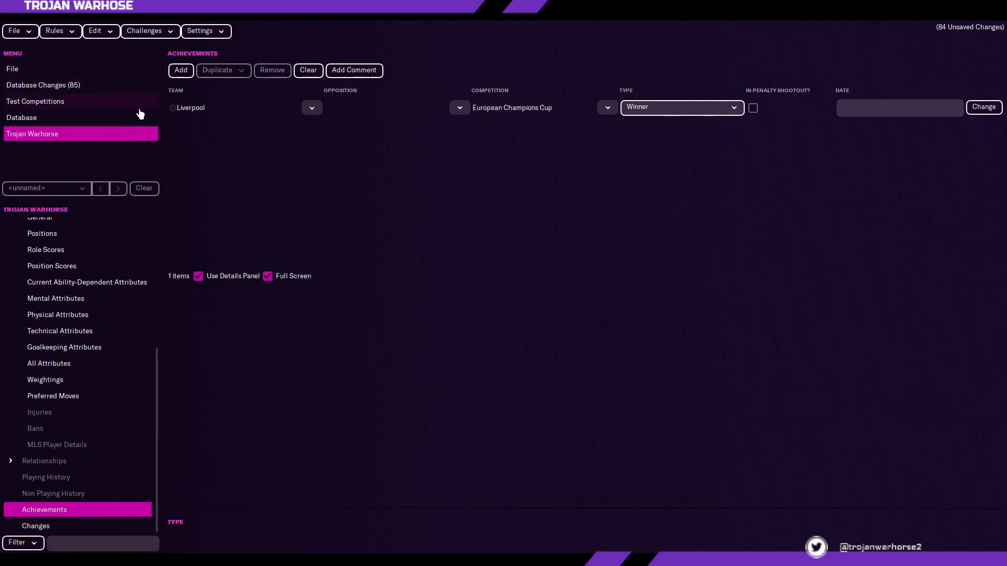
{"action": "left_click", "coordinate": [175, 109]}
{"action": "left_click", "coordinate": [272, 70]}
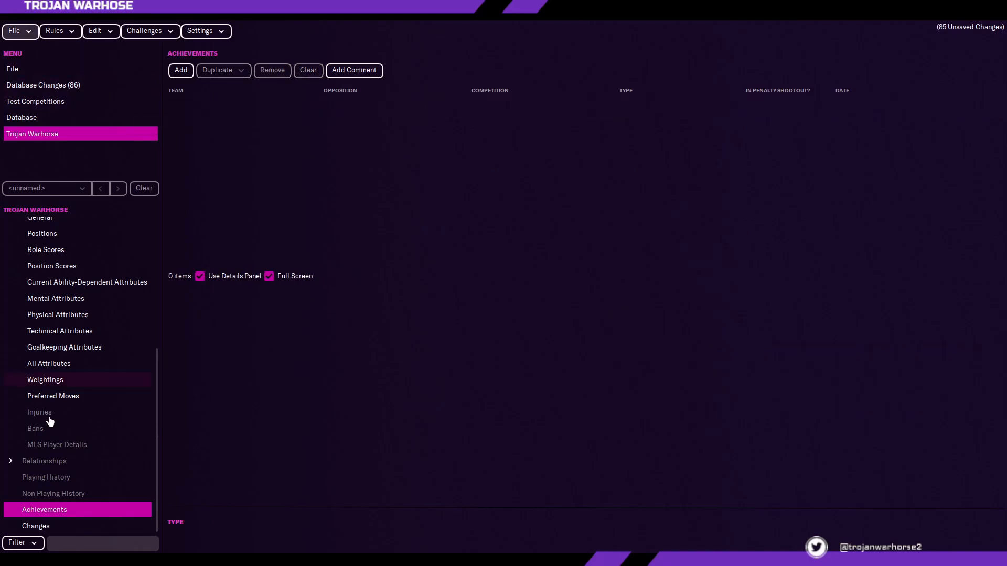
- Review the player's personal details, person attributes, general player data and position scores
{"action": "scroll", "coordinate": [81, 427], "scroll_direction": "up", "scroll_amount": 5}
{"action": "left_click", "coordinate": [84, 226]}
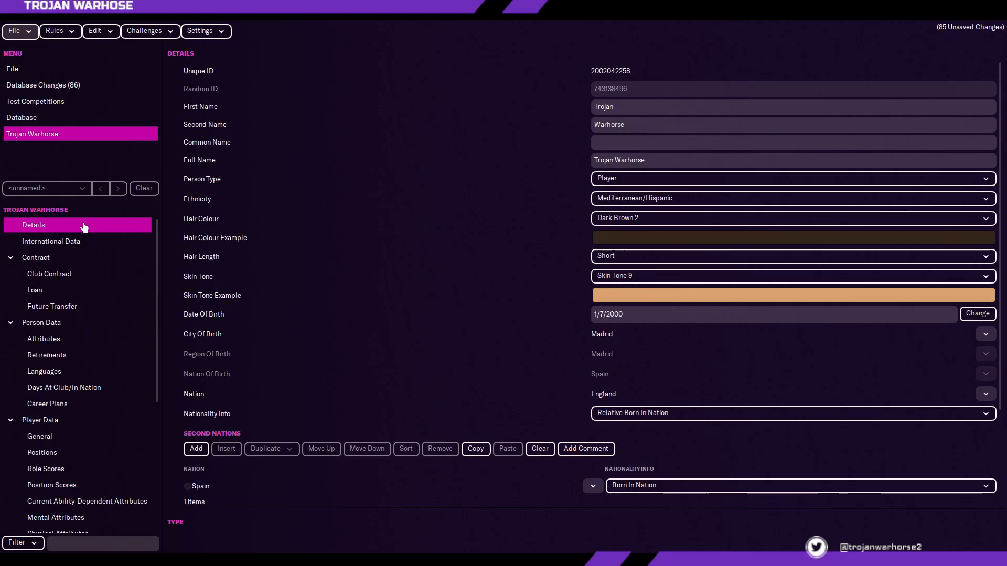
{"action": "scroll", "coordinate": [700, 349], "scroll_direction": "down", "scroll_amount": 15}
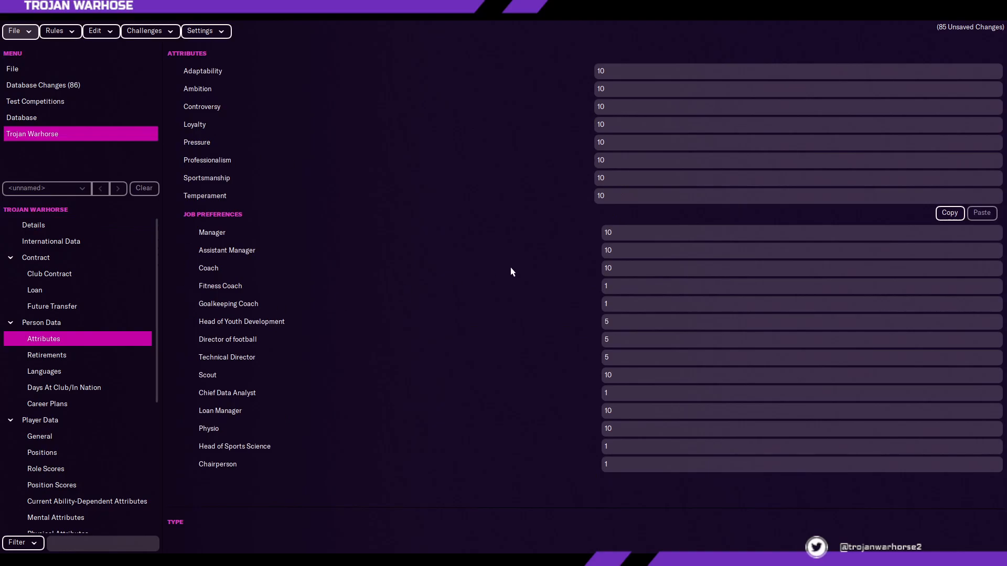
{"action": "left_click", "coordinate": [84, 439]}
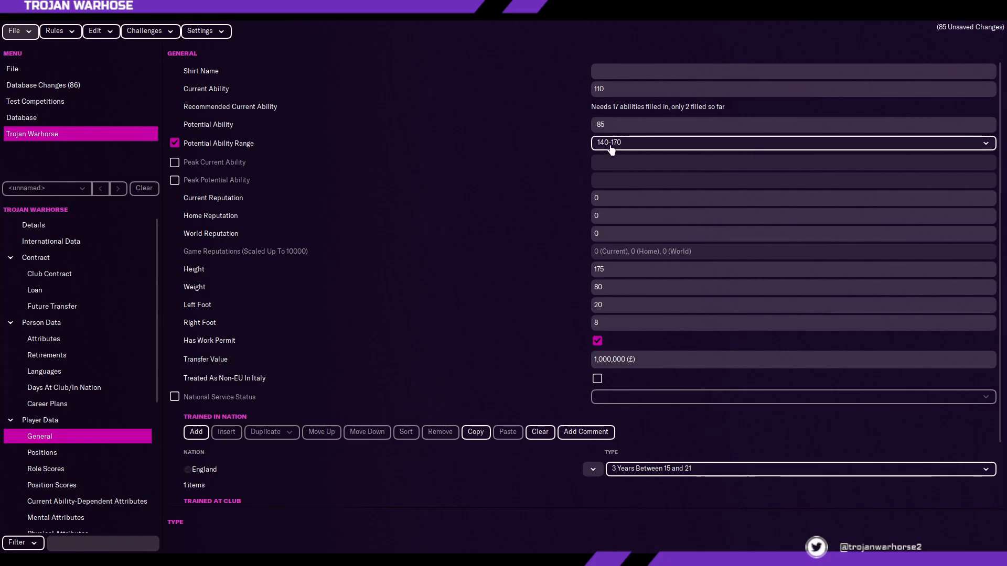
{"action": "left_click", "coordinate": [89, 489]}
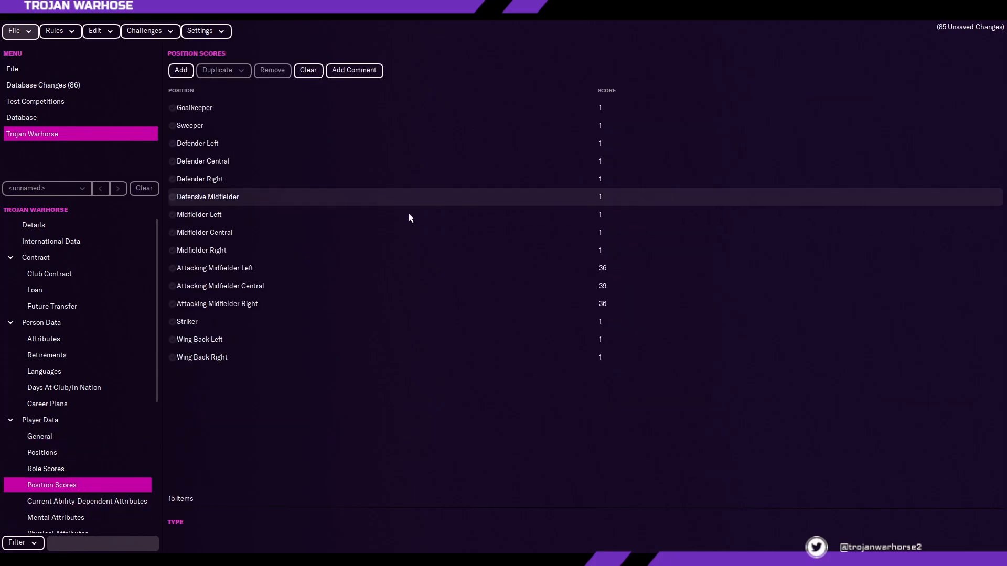
{"action": "scroll", "coordinate": [121, 486], "scroll_direction": "down", "scroll_amount": 1}
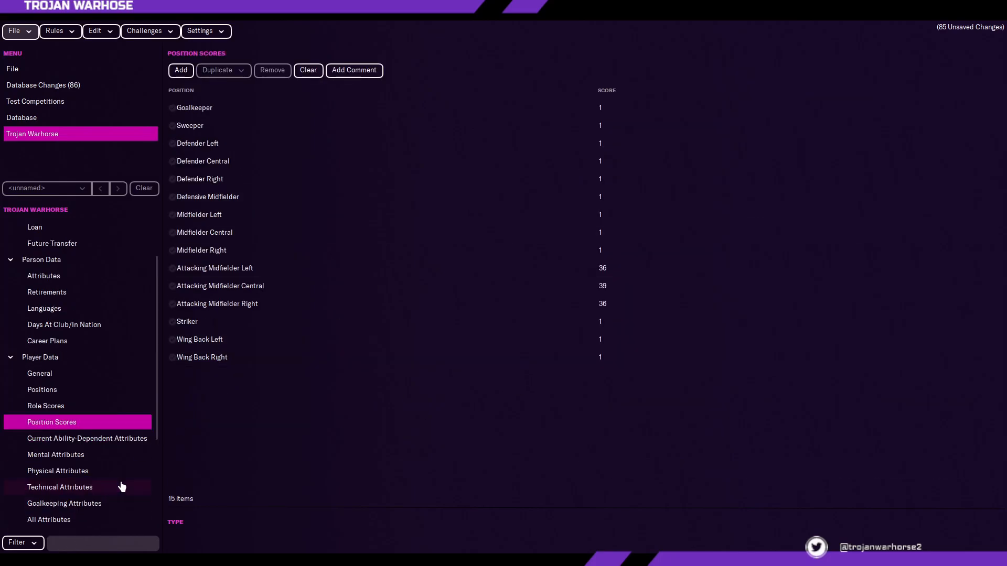
- Try out a Favourite People entry in the player's relationships, and remove the empty entry again
{"action": "scroll", "coordinate": [85, 474], "scroll_direction": "down", "scroll_amount": 3}
{"action": "left_click", "coordinate": [42, 478]}
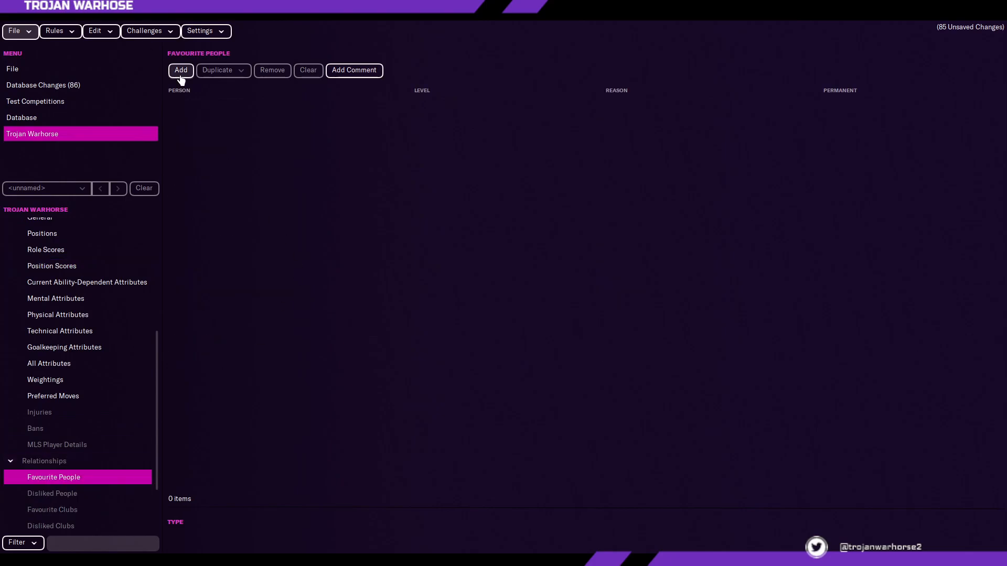
{"action": "left_click", "coordinate": [180, 76]}
{"action": "left_click", "coordinate": [402, 107]}
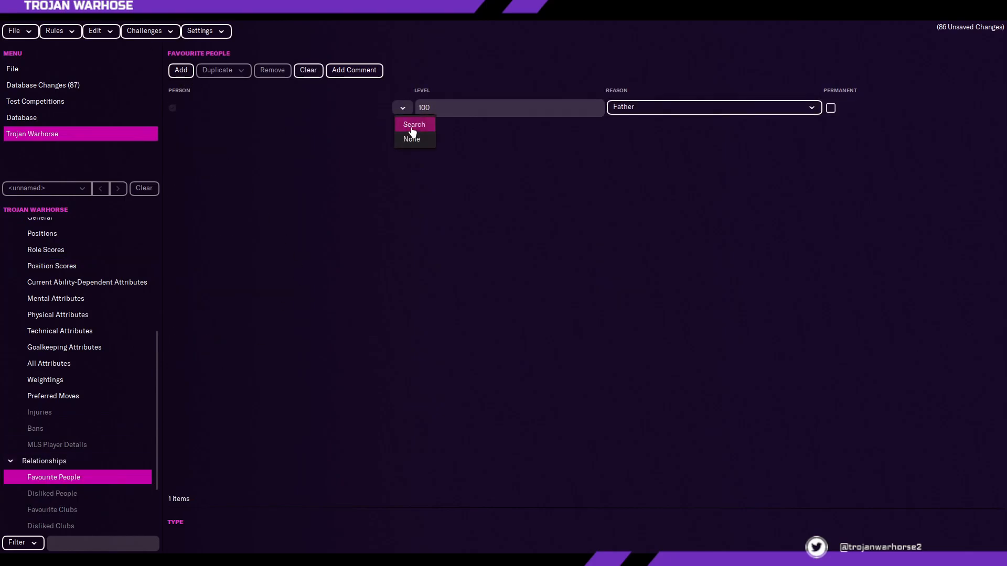
{"action": "left_click", "coordinate": [233, 169]}
{"action": "left_click", "coordinate": [172, 107]}
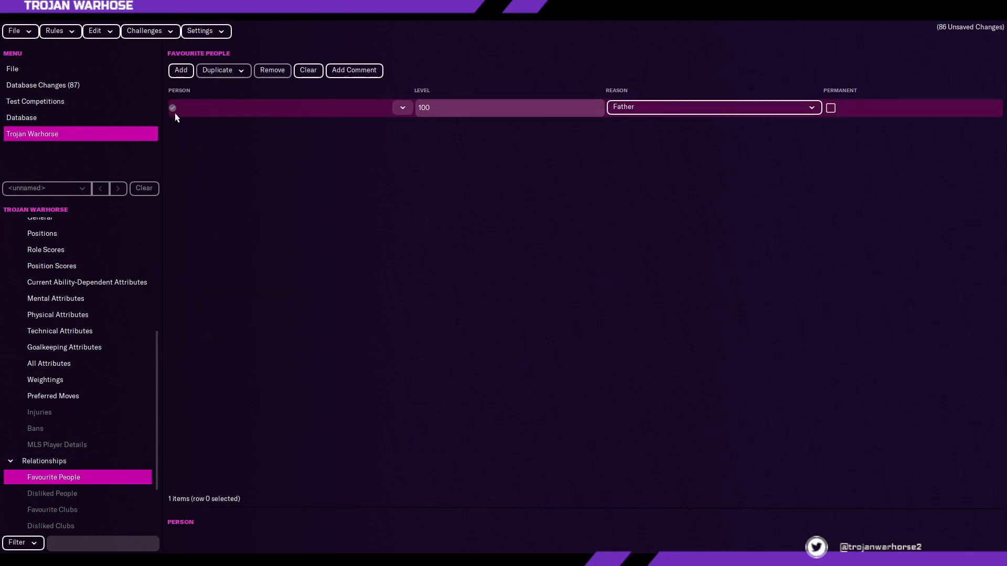
{"action": "left_click", "coordinate": [270, 73]}
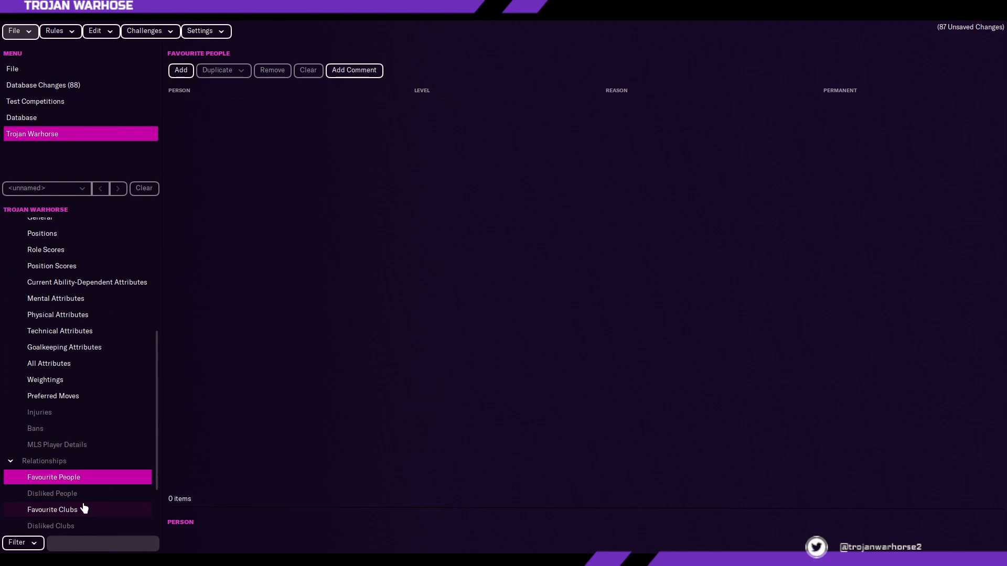
- Return to the player's Details and save the editor data as a new file
{"action": "scroll", "coordinate": [78, 371], "scroll_direction": "up", "scroll_amount": 5}
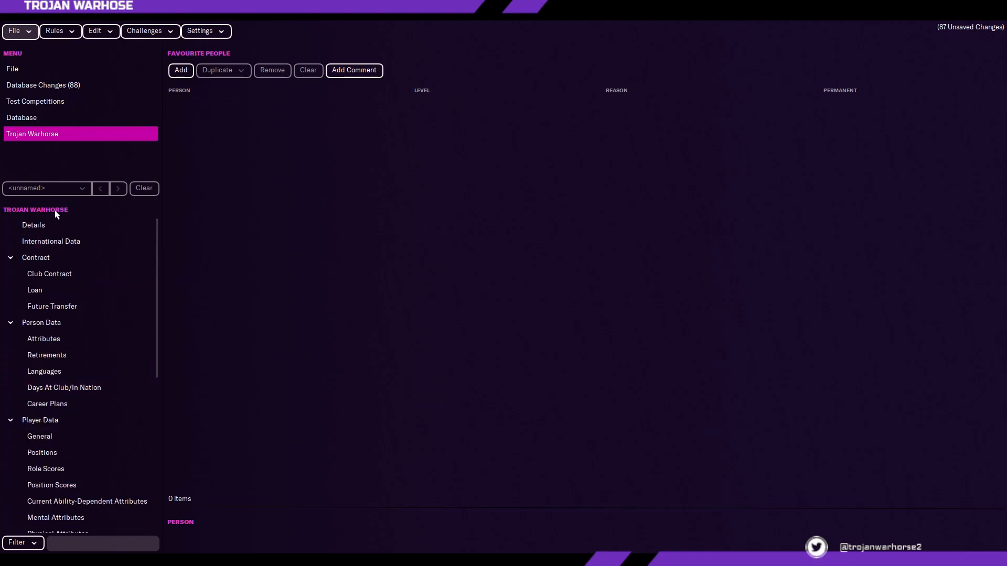
{"action": "left_click", "coordinate": [47, 225]}
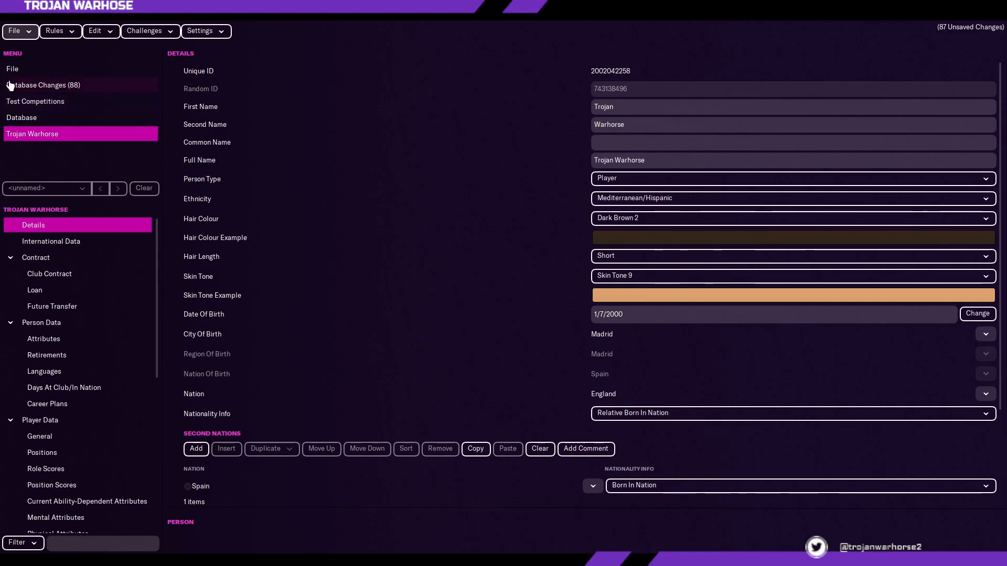
{"action": "left_click", "coordinate": [14, 31]}
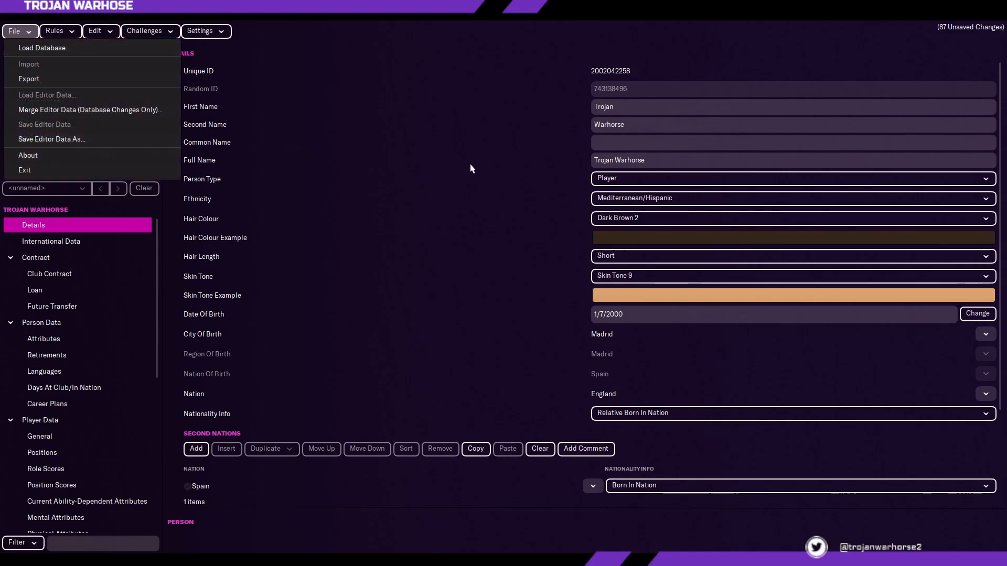
{"action": "left_click", "coordinate": [90, 141]}
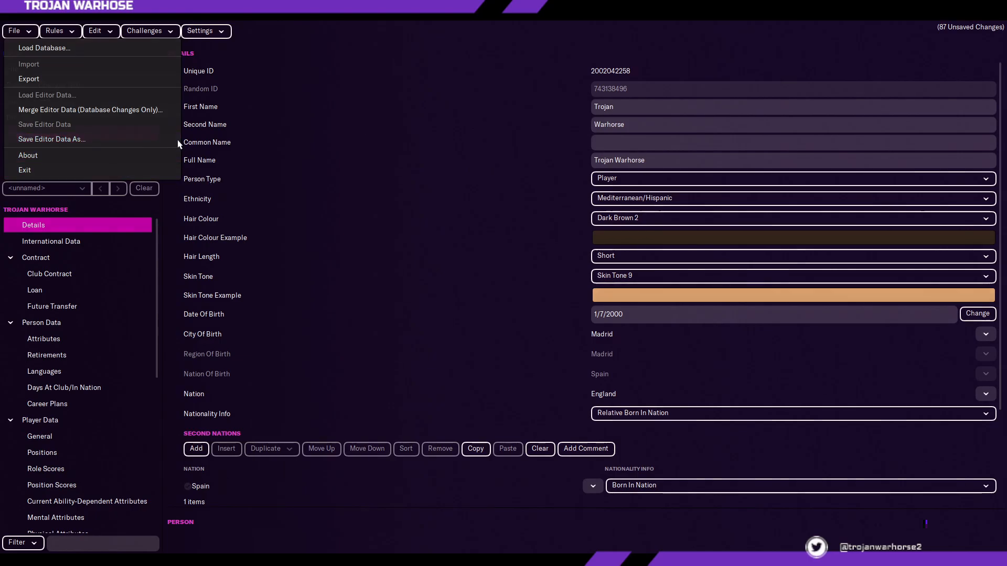